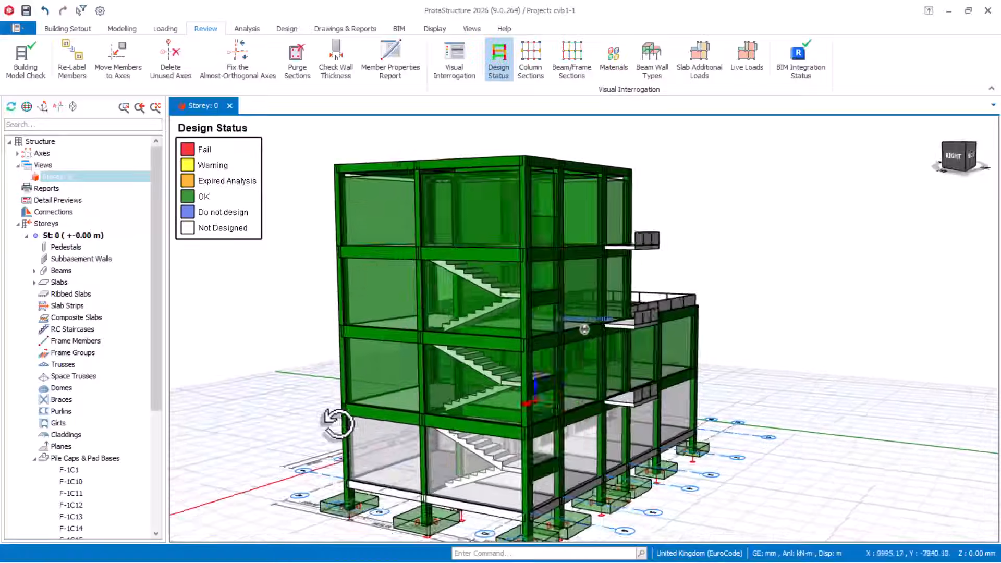
Examine the design status colours of the columns, beams and slabs across the whole building from several angles
{"action": "middle_click_drag", "start_coordinate": [337, 423], "coordinate": [256, 456]}
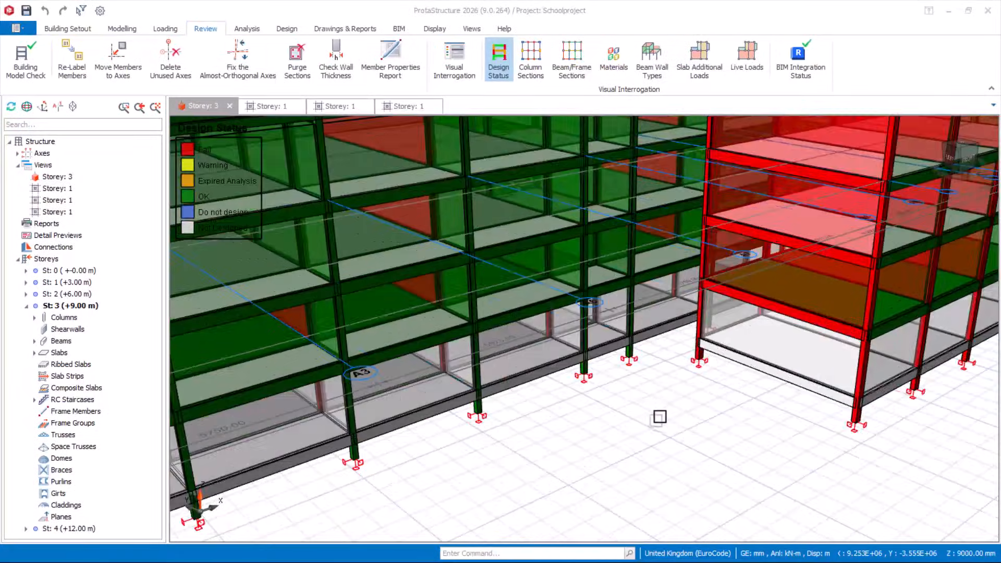
{"action": "scroll", "coordinate": [643, 372], "scroll_direction": "up", "scroll_amount": 3}
{"action": "scroll", "coordinate": [654, 375], "scroll_direction": "down", "scroll_amount": 4}
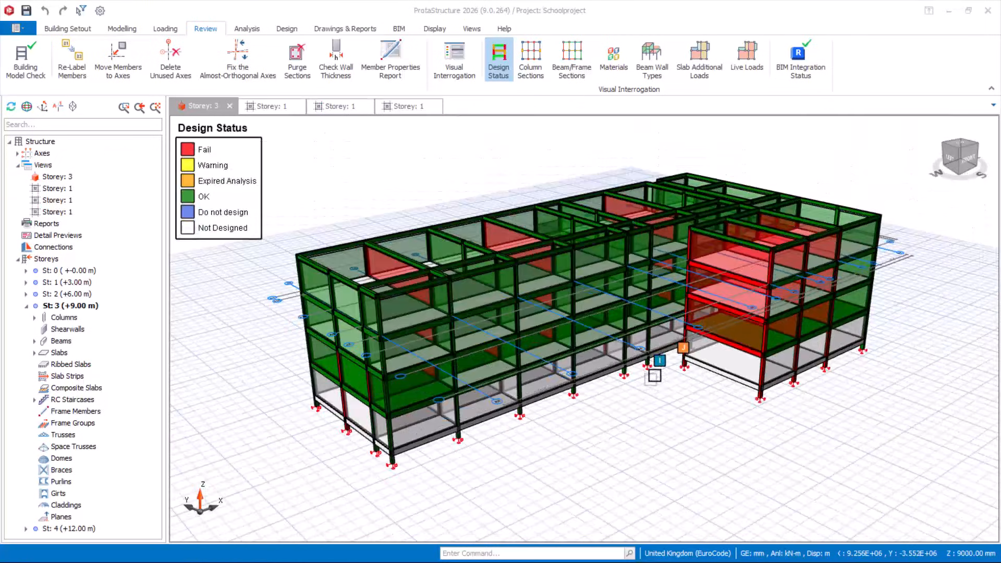
{"action": "scroll", "coordinate": [637, 250], "scroll_direction": "up", "scroll_amount": 5}
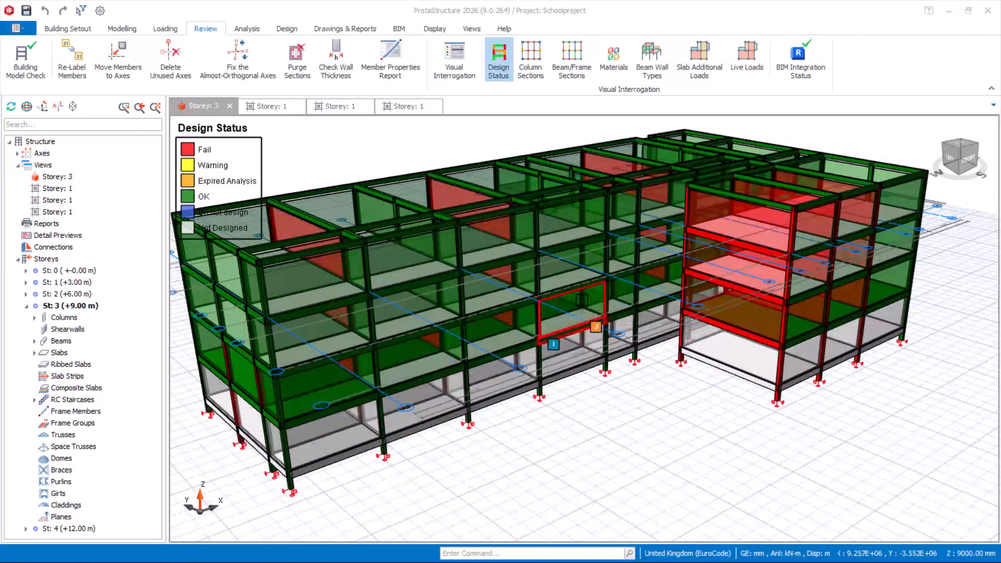
{"action": "scroll", "coordinate": [637, 250], "scroll_direction": "down", "scroll_amount": 6}
{"action": "scroll", "coordinate": [652, 359], "scroll_direction": "up", "scroll_amount": 5}
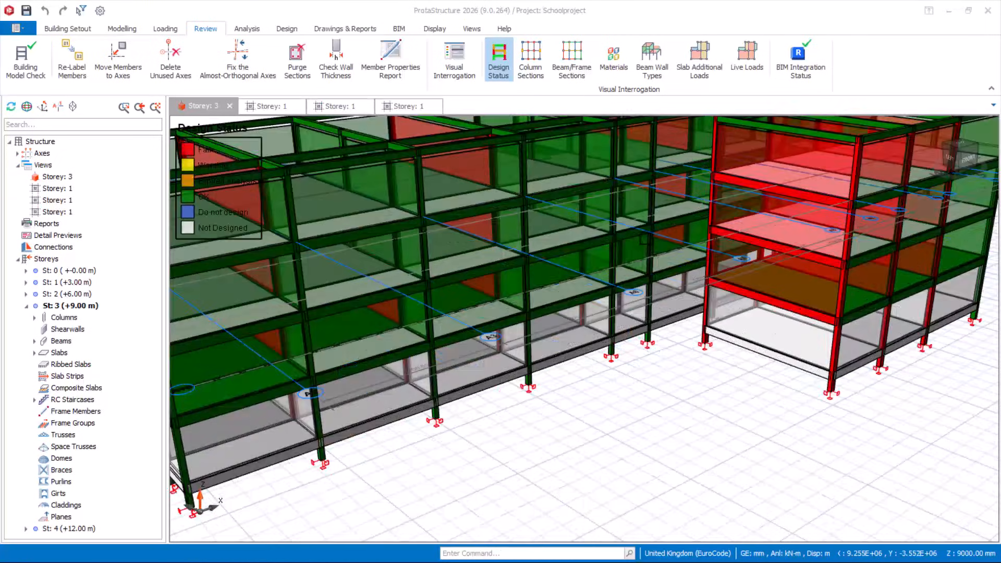
{"action": "scroll", "coordinate": [641, 280], "scroll_direction": "down", "scroll_amount": 4}
{"action": "scroll", "coordinate": [677, 219], "scroll_direction": "up", "scroll_amount": 3}
{"action": "mouse_move", "coordinate": [624, 347]}
{"action": "middle_mouse_down"}
{"action": "mouse_move", "coordinate": [569, 353]}
{"action": "mouse_move", "coordinate": [755, 329]}
{"action": "mouse_move", "coordinate": [615, 384]}
{"action": "mouse_move", "coordinate": [641, 338]}
{"action": "mouse_move", "coordinate": [665, 339]}
{"action": "mouse_move", "coordinate": [693, 318]}
{"action": "mouse_move", "coordinate": [670, 346]}
{"action": "mouse_move", "coordinate": [459, 414]}
{"action": "mouse_move", "coordinate": [501, 373]}
{"action": "middle_mouse_up"}
{"action": "scroll", "coordinate": [676, 349], "scroll_direction": "down", "scroll_amount": 3}
{"action": "scroll", "coordinate": [678, 336], "scroll_direction": "up", "scroll_amount": 3}
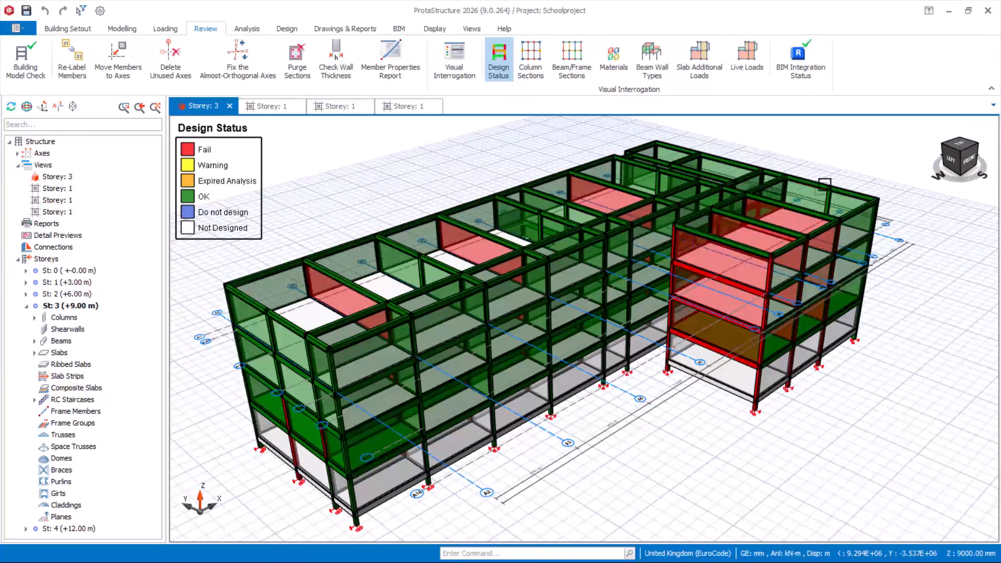
Inspect the members marked as failing in the building's projecting front bay
{"action": "scroll", "coordinate": [660, 498], "scroll_direction": "up", "scroll_amount": 2}
{"action": "scroll", "coordinate": [626, 305], "scroll_direction": "up", "scroll_amount": 3}
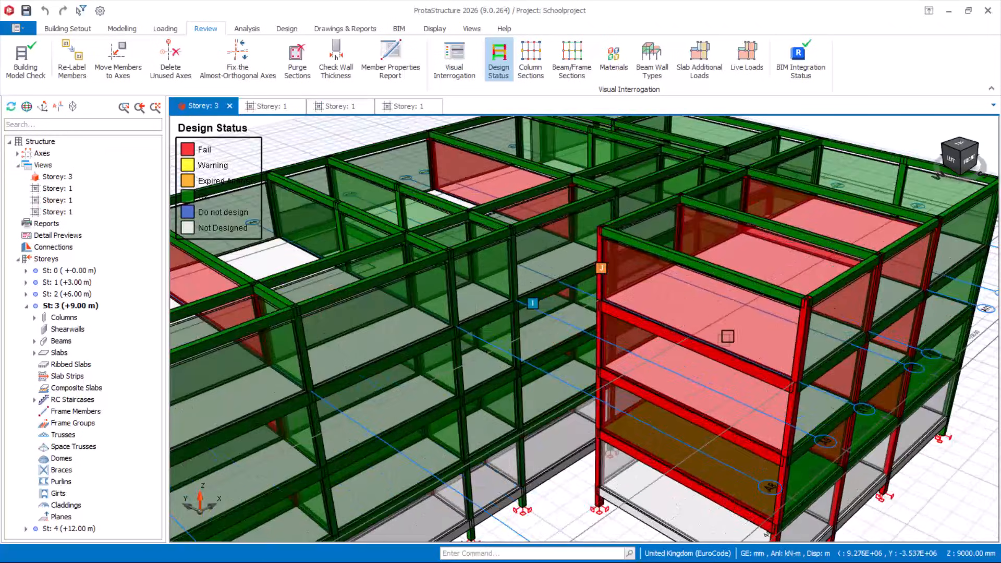
{"action": "scroll", "coordinate": [656, 305], "scroll_direction": "down", "scroll_amount": 2}
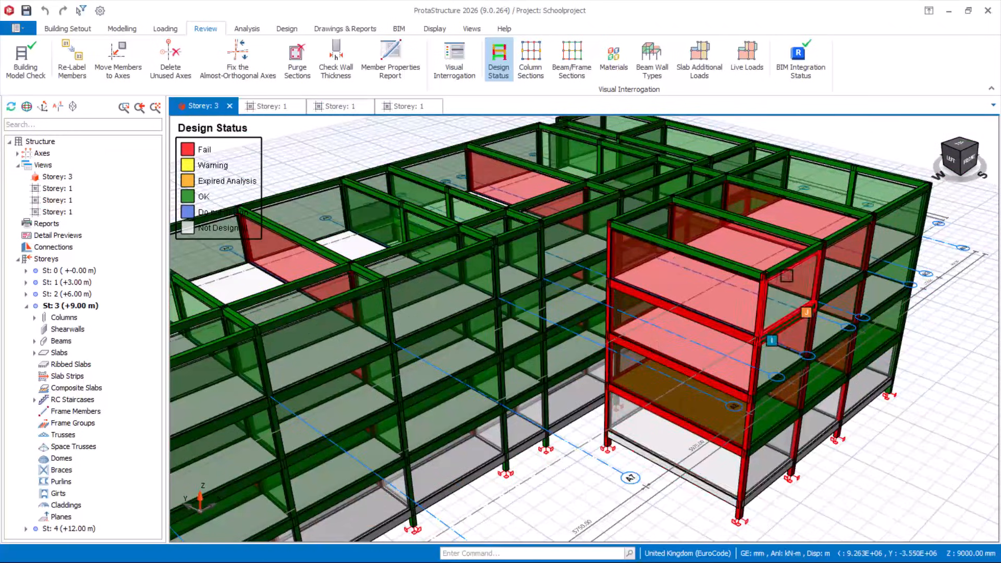
{"action": "scroll", "coordinate": [665, 338], "scroll_direction": "down", "scroll_amount": 1}
{"action": "scroll", "coordinate": [618, 408], "scroll_direction": "down", "scroll_amount": 1}
{"action": "right_click_drag", "start_coordinate": [618, 408], "coordinate": [617, 394]}
{"action": "left_click", "coordinate": [919, 367]}
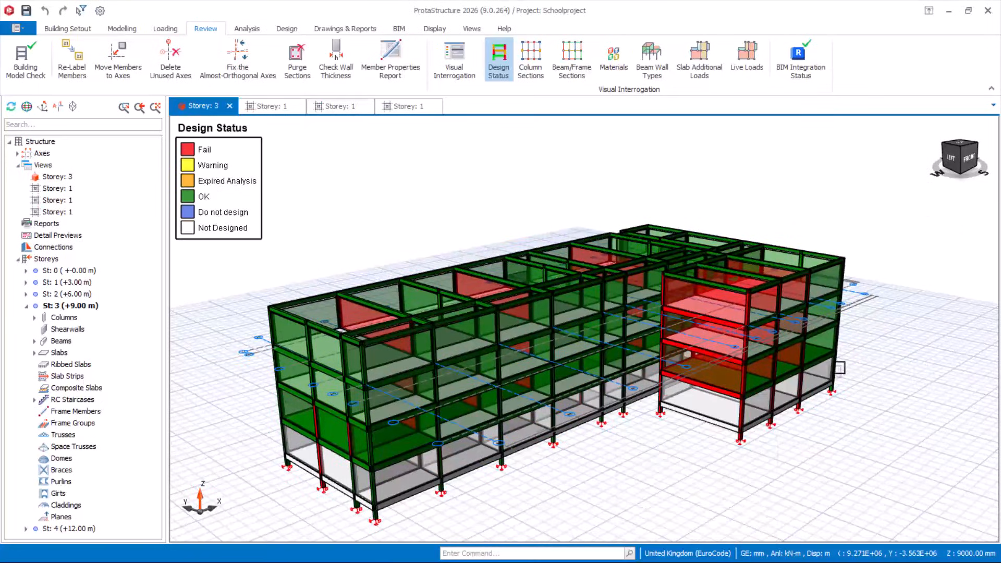
Review the analysis result diagrams of beam 3B18 on storey 3
{"action": "scroll", "coordinate": [919, 373], "scroll_direction": "up", "scroll_amount": 2}
{"action": "scroll", "coordinate": [583, 476], "scroll_direction": "up", "scroll_amount": 1}
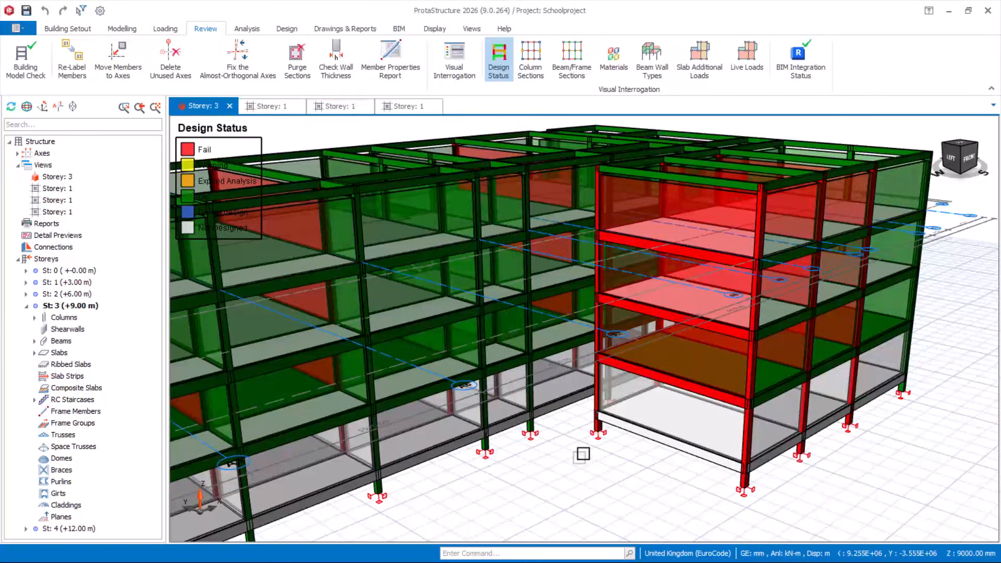
{"action": "scroll", "coordinate": [587, 454], "scroll_direction": "down", "scroll_amount": 1}
{"action": "left_click", "coordinate": [648, 311]}
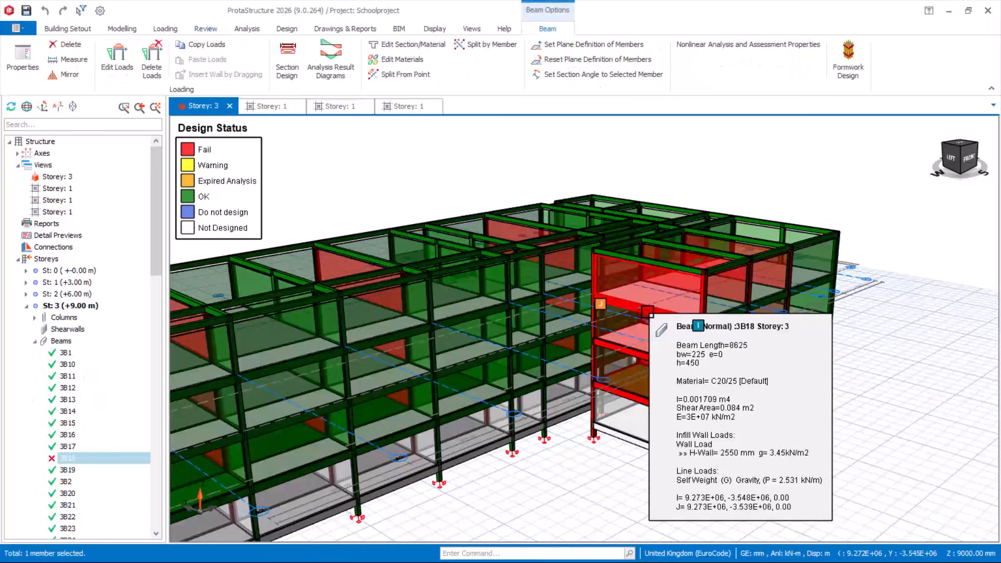
{"action": "left_click", "coordinate": [320, 66]}
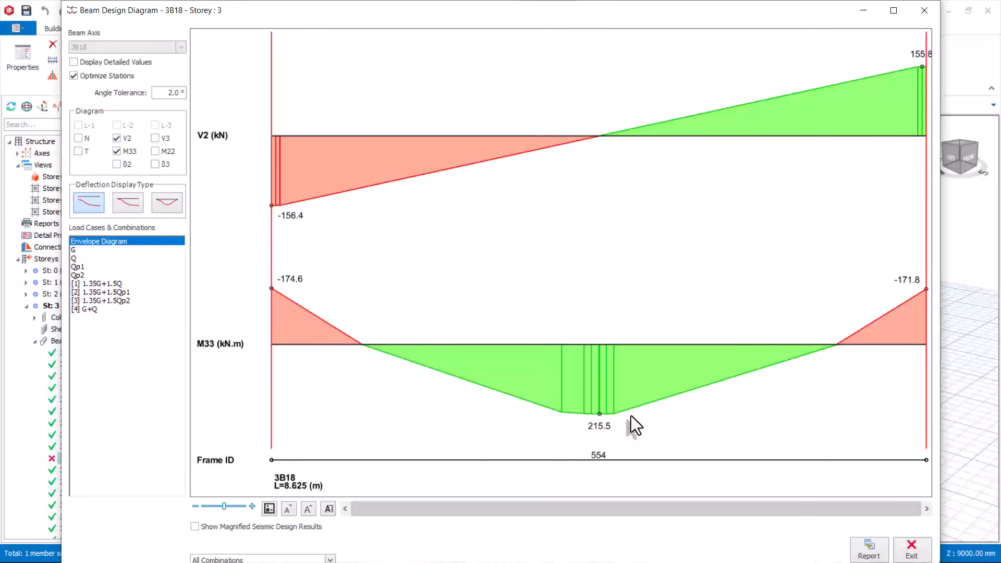
{"action": "left_click", "coordinate": [910, 547]}
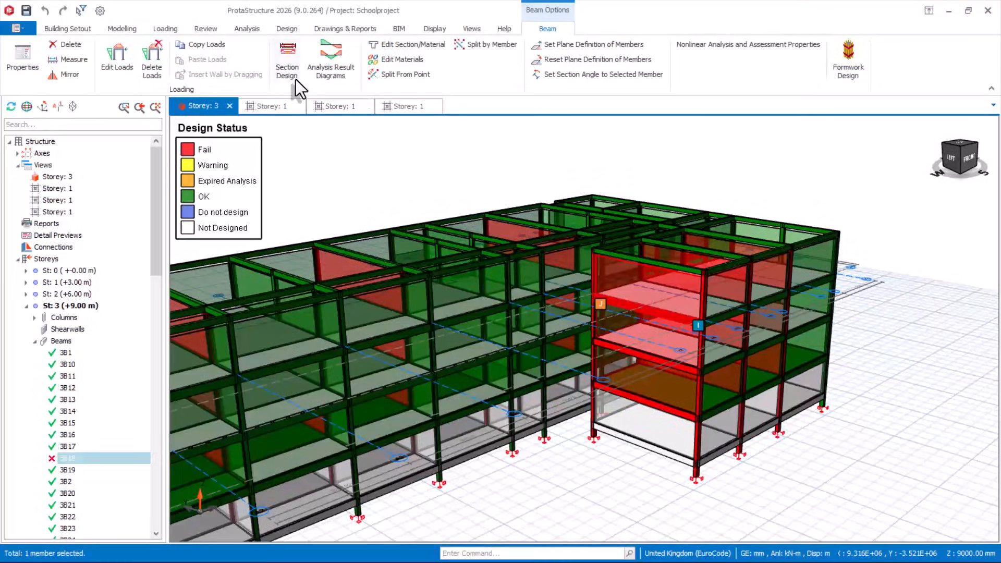
Run Section Design for beam 3B18 with updated rebars, review its reinforcement data and cancel without saving
{"action": "left_click", "coordinate": [290, 70]}
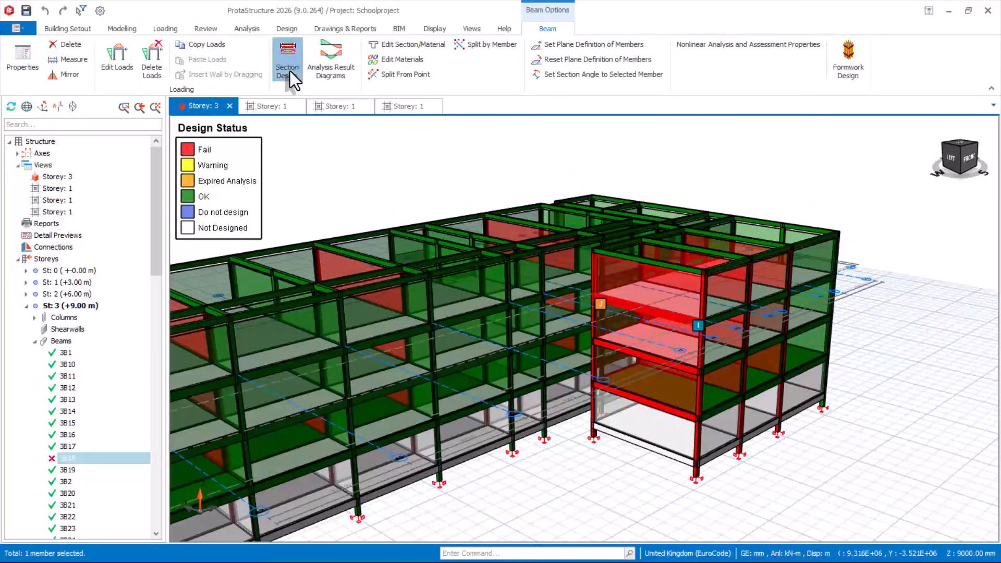
{"action": "left_click", "coordinate": [670, 386]}
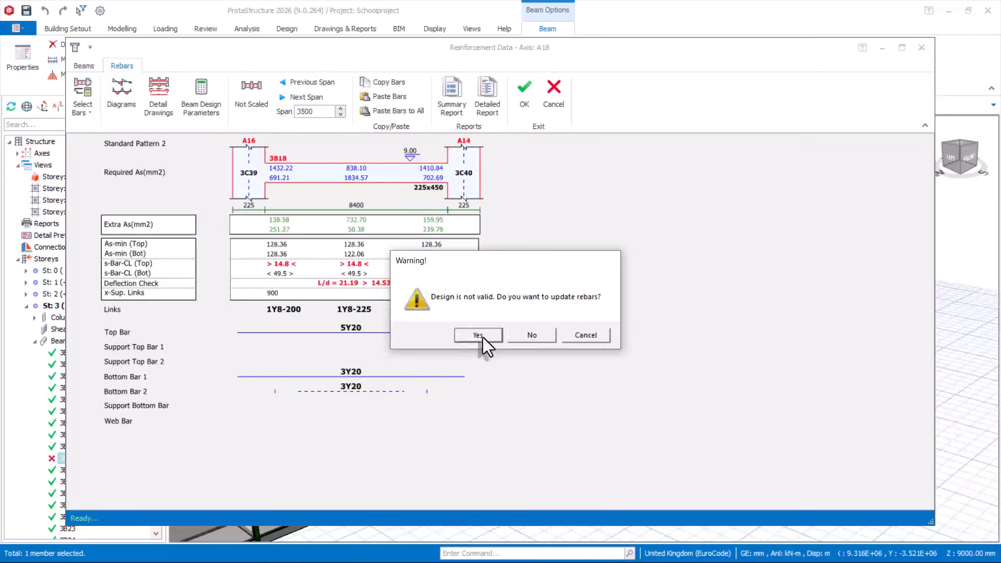
{"action": "left_click", "coordinate": [483, 335]}
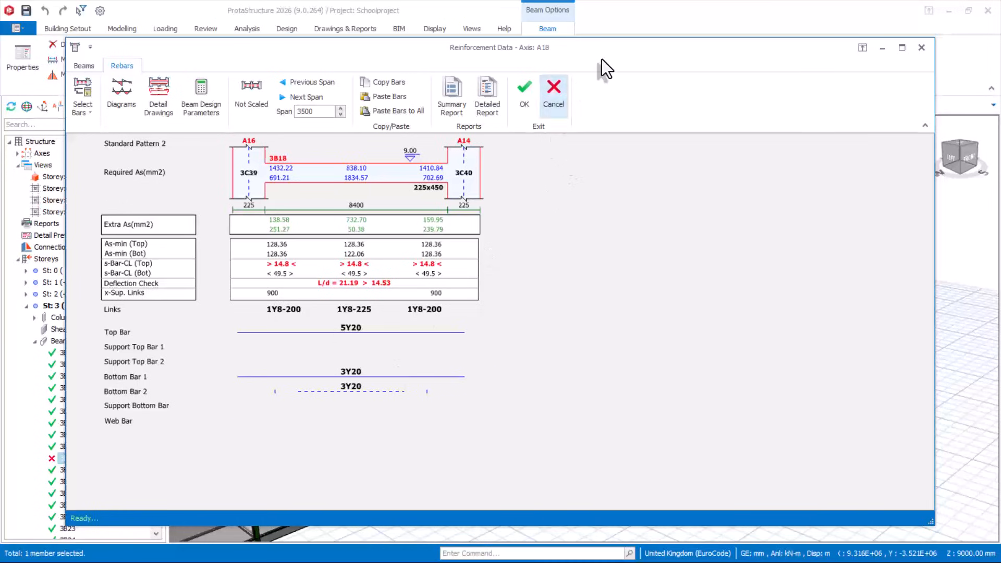
{"action": "left_click_drag", "start_coordinate": [601, 57], "coordinate": [782, 54]}
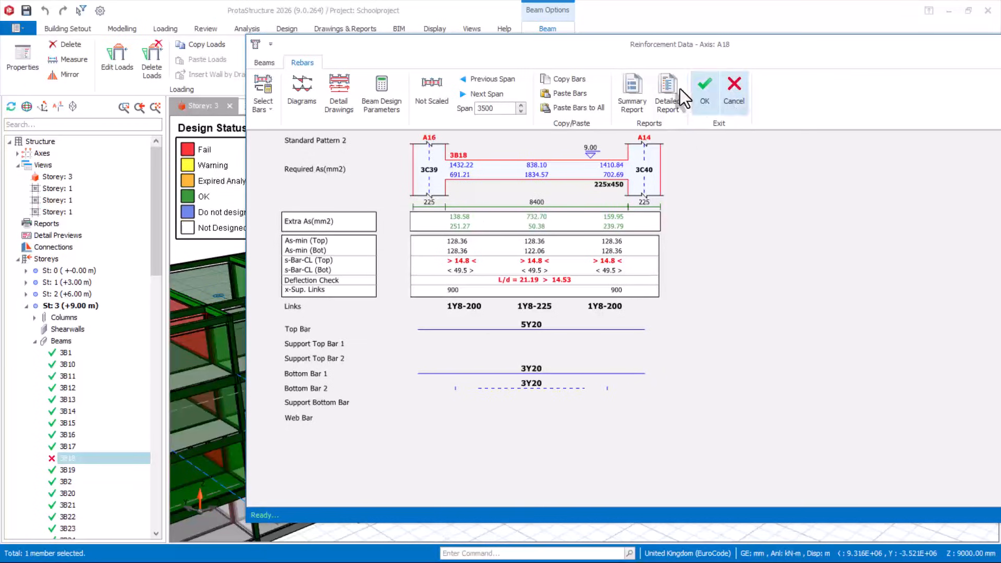
{"action": "left_click_drag", "start_coordinate": [586, 55], "coordinate": [539, 50]}
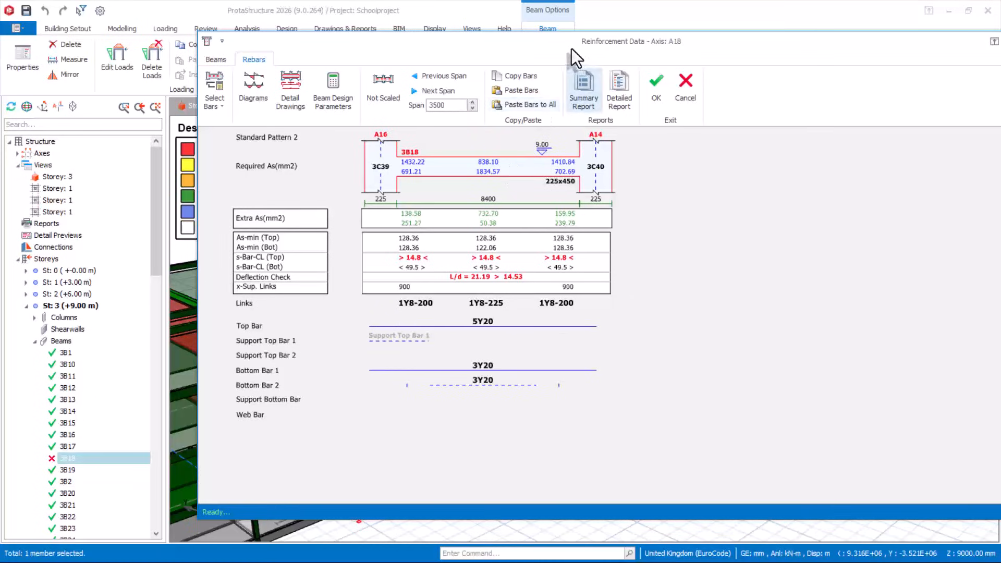
{"action": "left_click_drag", "start_coordinate": [528, 52], "coordinate": [471, 61]}
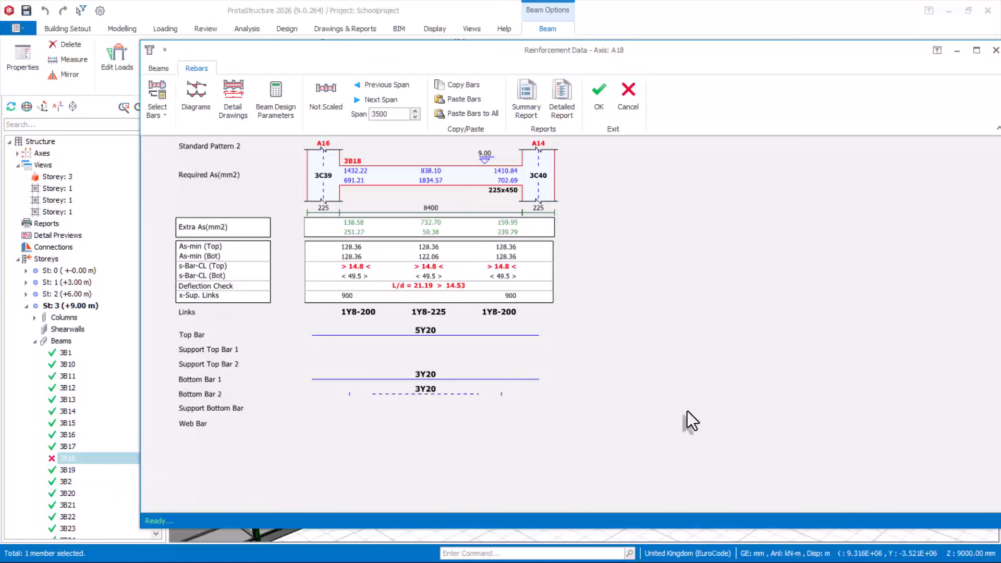
{"action": "left_click", "coordinate": [628, 99]}
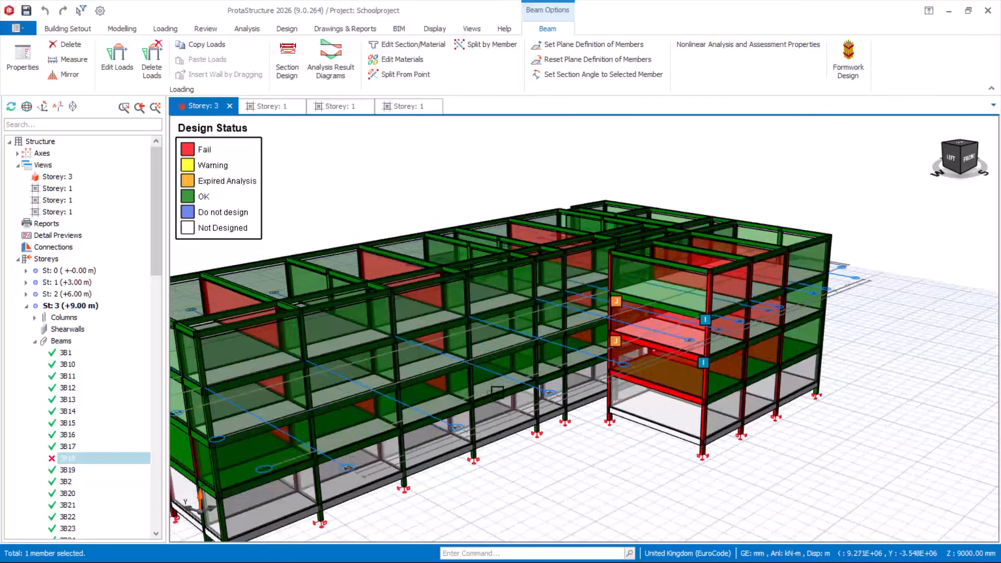
Examine the building's failing members again from low and high angles, and clear the beam selection
{"action": "scroll", "coordinate": [581, 337], "scroll_direction": "down", "scroll_amount": 2}
{"action": "scroll", "coordinate": [629, 456], "scroll_direction": "up", "scroll_amount": 1}
{"action": "mouse_move", "coordinate": [629, 455]}
{"action": "middle_mouse_down"}
{"action": "mouse_move", "coordinate": [603, 439]}
{"action": "mouse_move", "coordinate": [661, 435]}
{"action": "mouse_move", "coordinate": [595, 436]}
{"action": "mouse_move", "coordinate": [599, 420]}
{"action": "mouse_move", "coordinate": [646, 447]}
{"action": "mouse_move", "coordinate": [622, 446]}
{"action": "middle_mouse_up"}
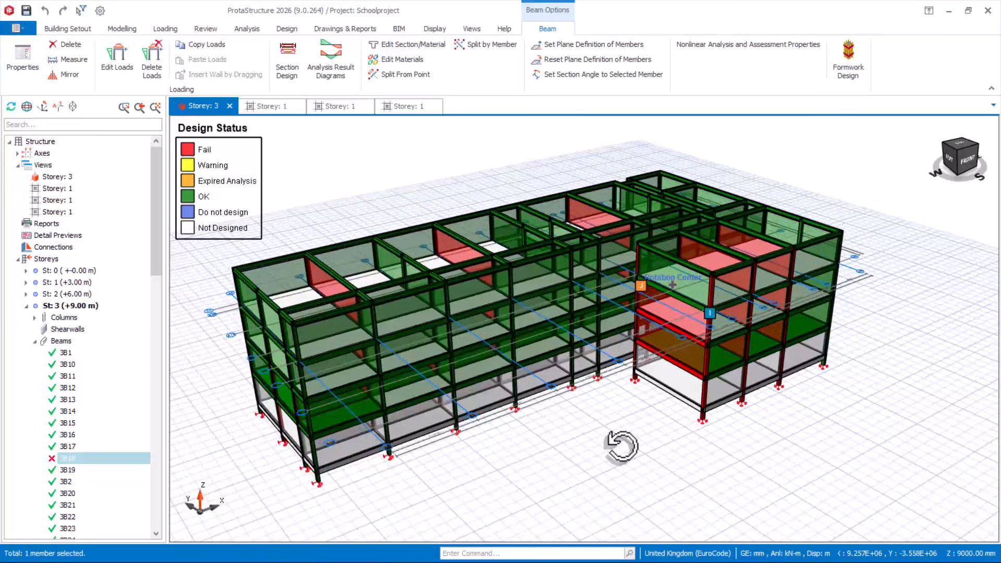
{"action": "scroll", "coordinate": [648, 401], "scroll_direction": "down", "scroll_amount": 1}
{"action": "scroll", "coordinate": [617, 405], "scroll_direction": "up", "scroll_amount": 1}
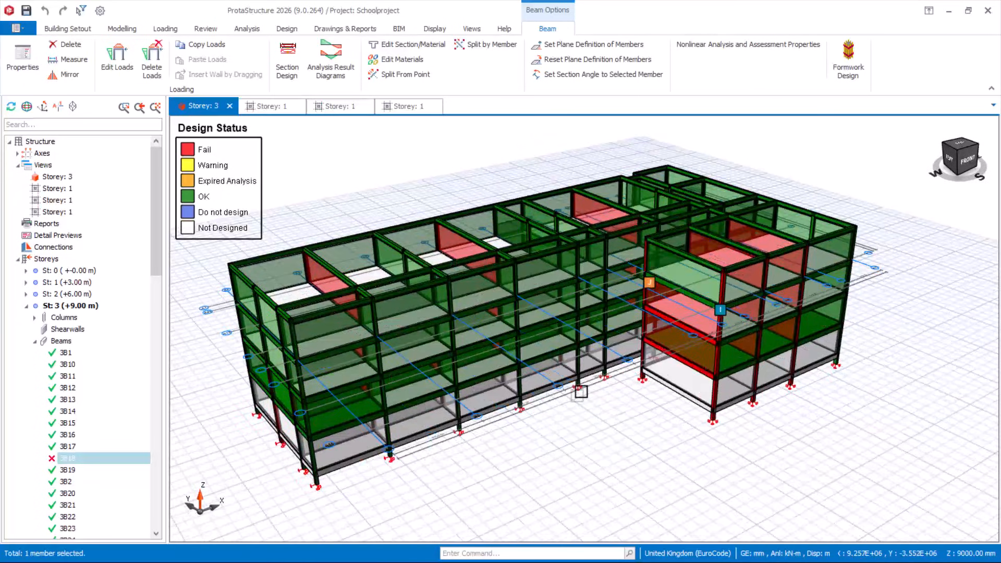
{"action": "middle_click_drag", "start_coordinate": [626, 450], "coordinate": [600, 410]}
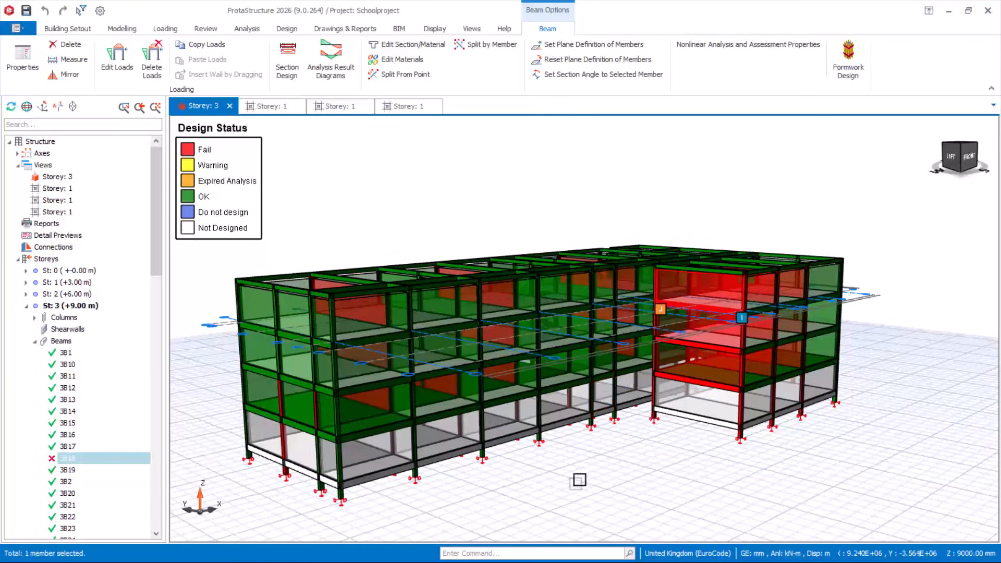
{"action": "scroll", "coordinate": [571, 501], "scroll_direction": "up", "scroll_amount": 1}
{"action": "scroll", "coordinate": [542, 459], "scroll_direction": "down", "scroll_amount": 2}
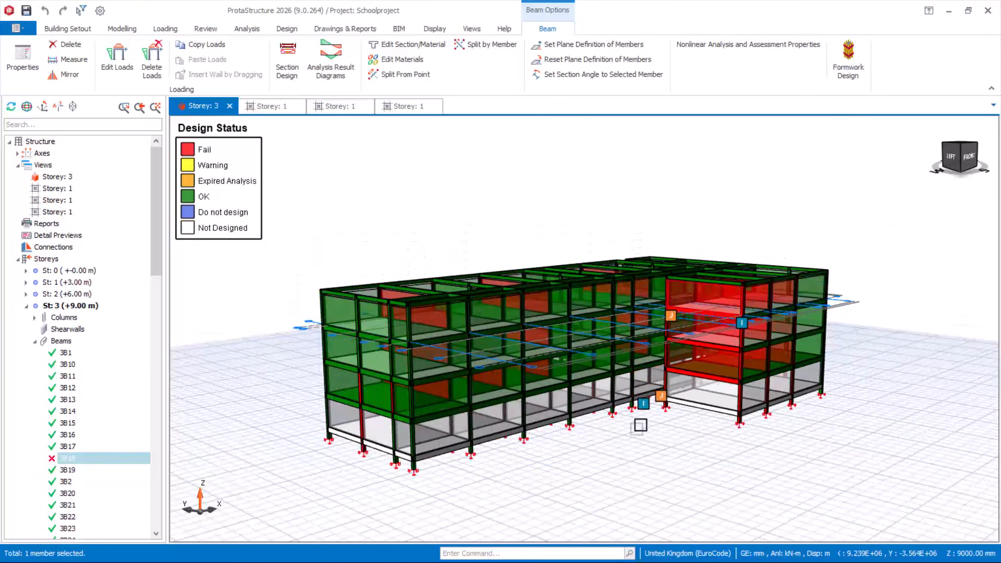
{"action": "scroll", "coordinate": [626, 441], "scroll_direction": "up", "scroll_amount": 1}
{"action": "scroll", "coordinate": [636, 459], "scroll_direction": "down", "scroll_amount": 1}
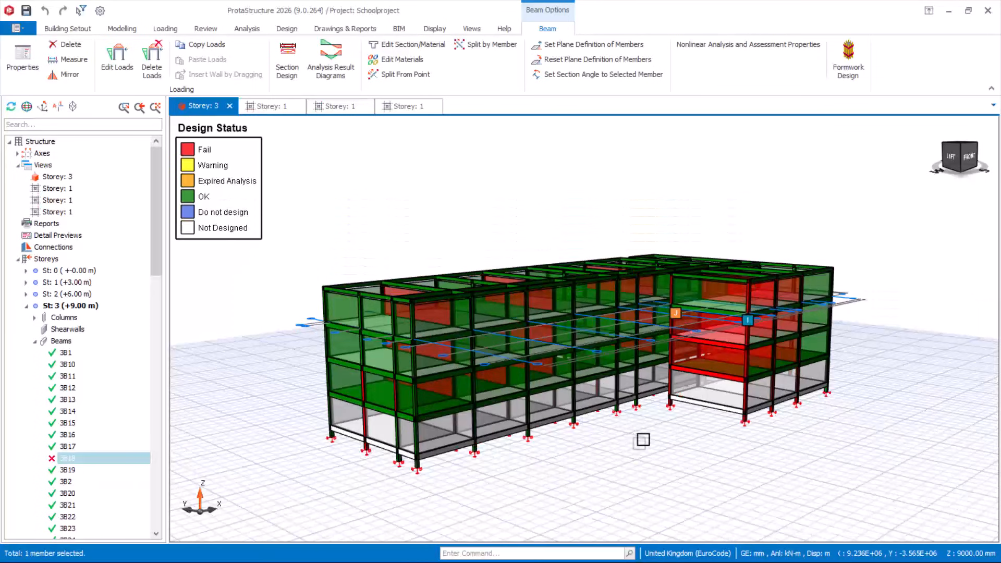
{"action": "middle_click_drag", "start_coordinate": [643, 438], "coordinate": [642, 454]}
{"action": "scroll", "coordinate": [543, 417], "scroll_direction": "up", "scroll_amount": 2}
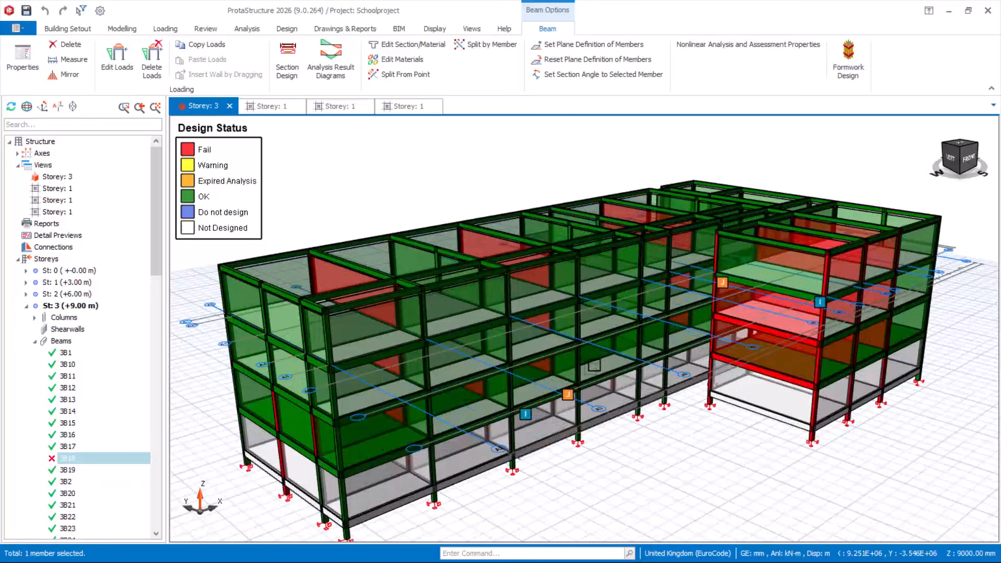
{"action": "key", "text": "Escape"}
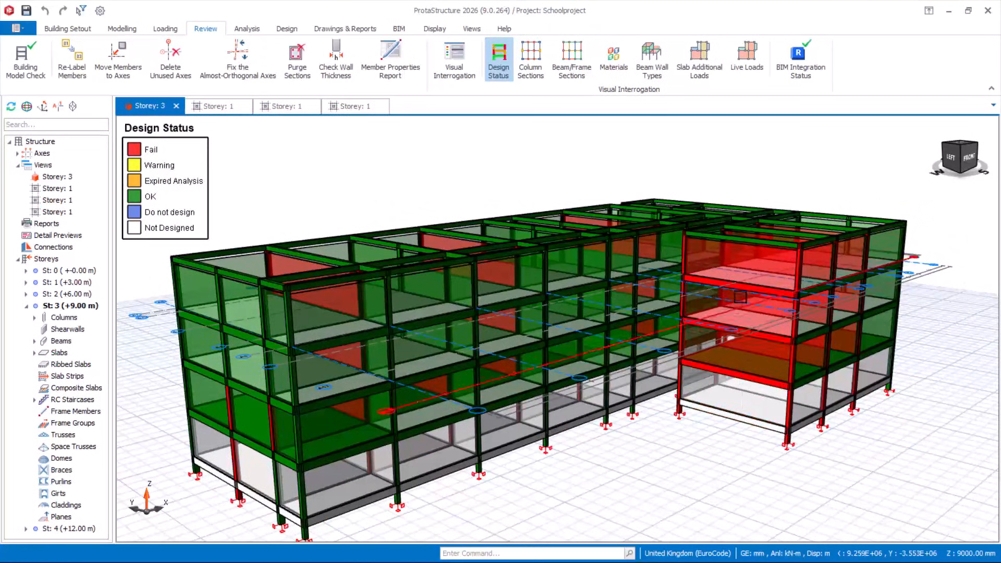
Open the RC Beam Design for the active storey from the beams of St: 3
{"action": "mouse_move", "coordinate": [739, 284]}
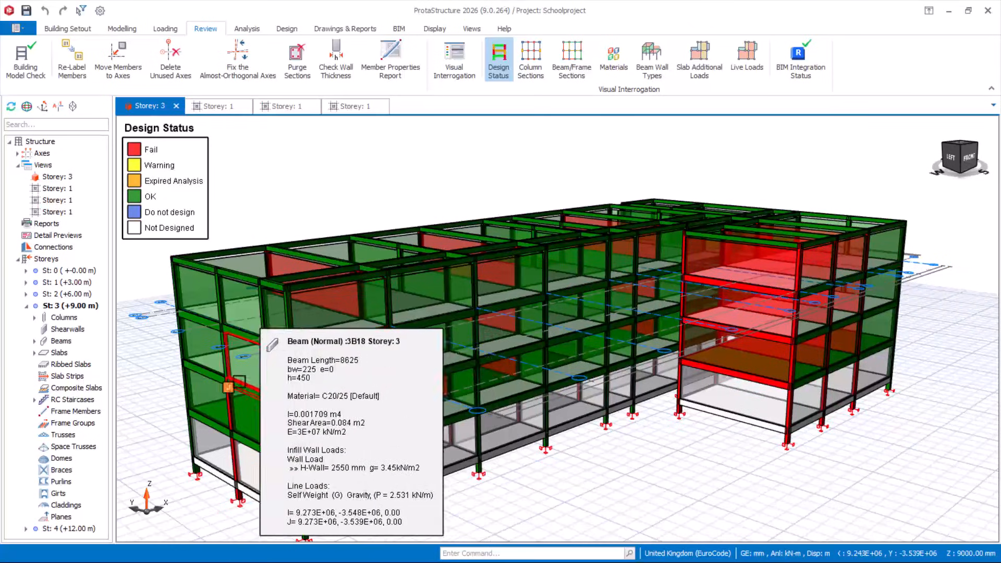
{"action": "left_click", "coordinate": [49, 305]}
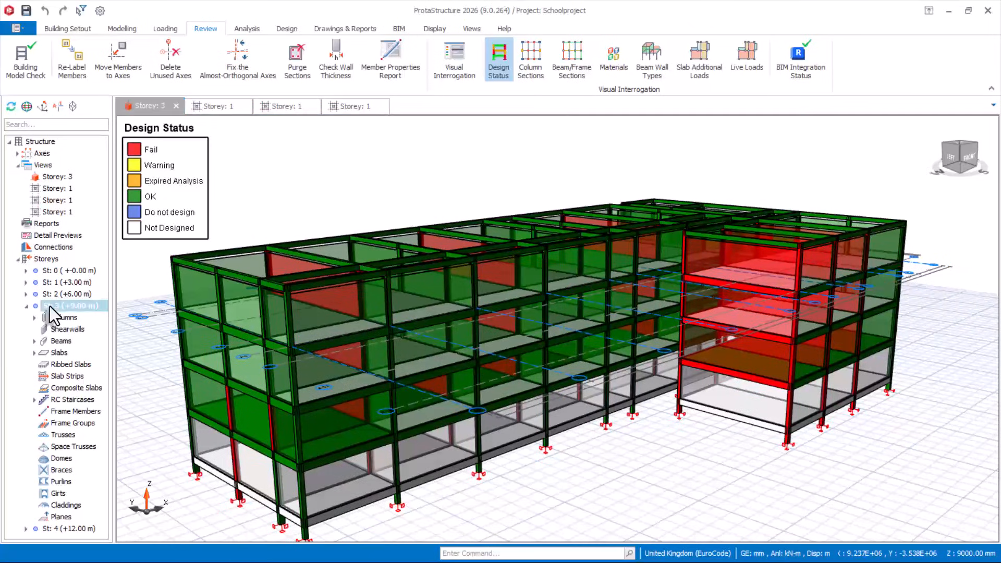
{"action": "left_click", "coordinate": [35, 341]}
{"action": "left_click", "coordinate": [61, 342]}
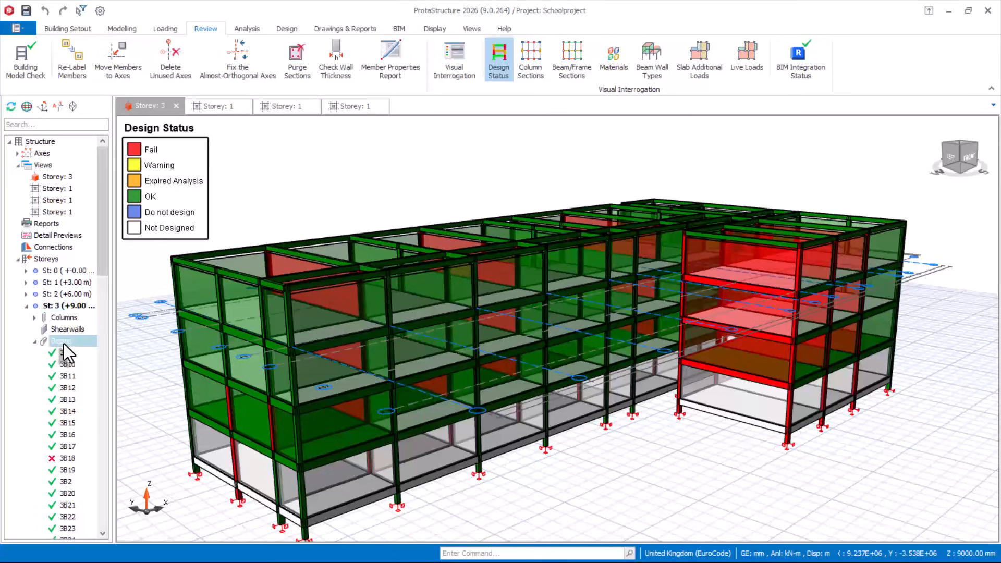
{"action": "right_click", "coordinate": [63, 343]}
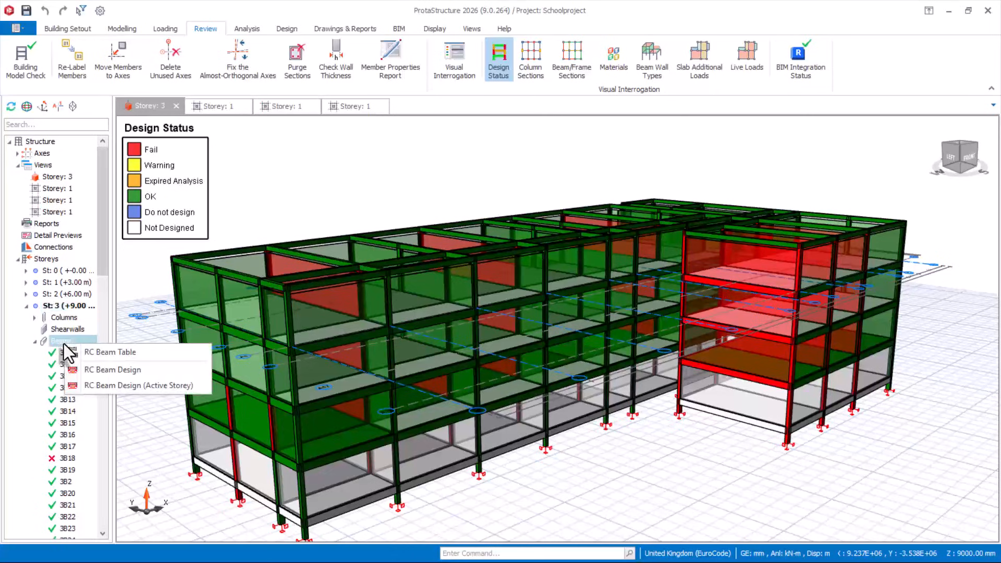
{"action": "left_click", "coordinate": [124, 386]}
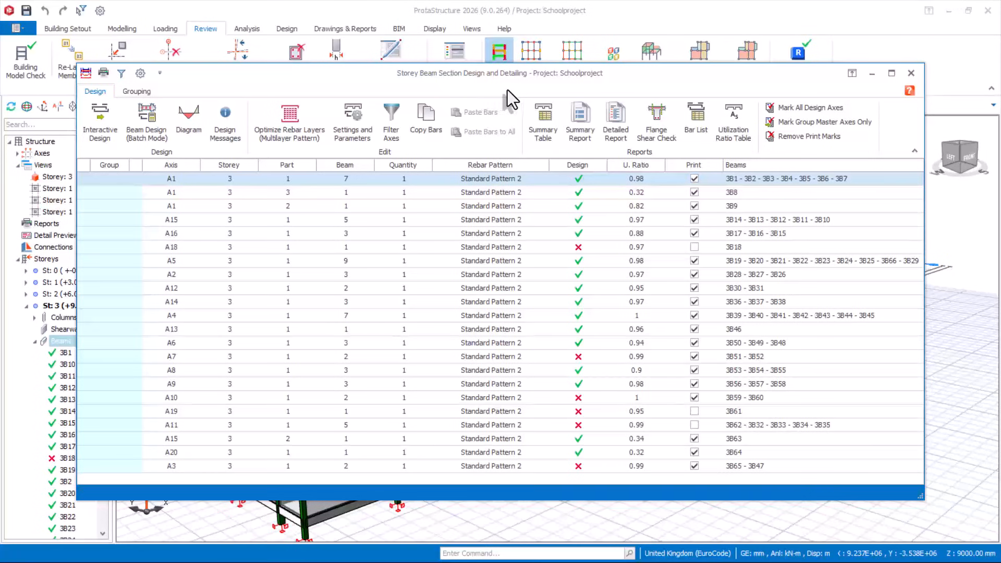
Show the design error messages for axis A18, beam 3B18, in the storey beam design table
{"action": "left_click_drag", "start_coordinate": [511, 88], "coordinate": [512, 59]}
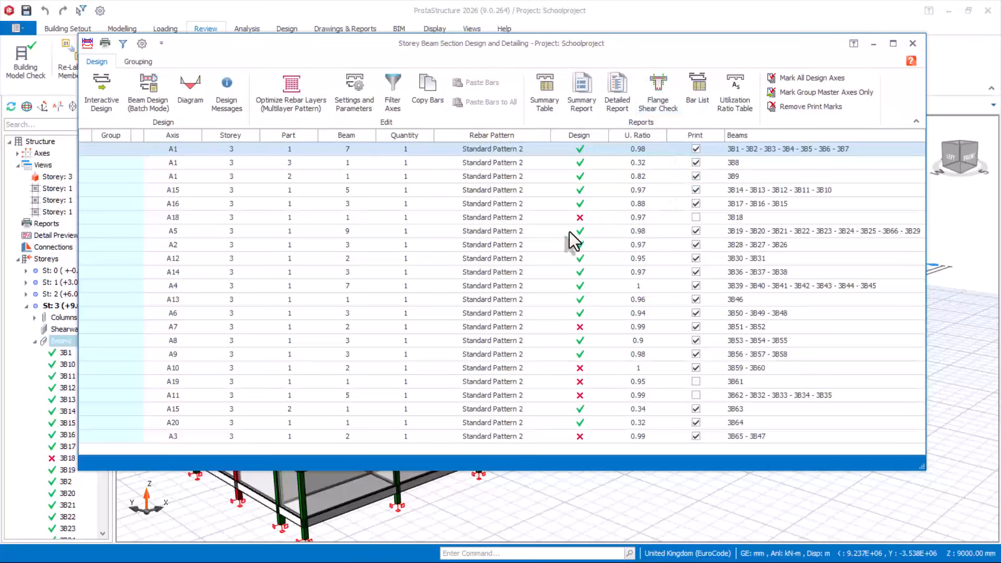
{"action": "left_click", "coordinate": [579, 219]}
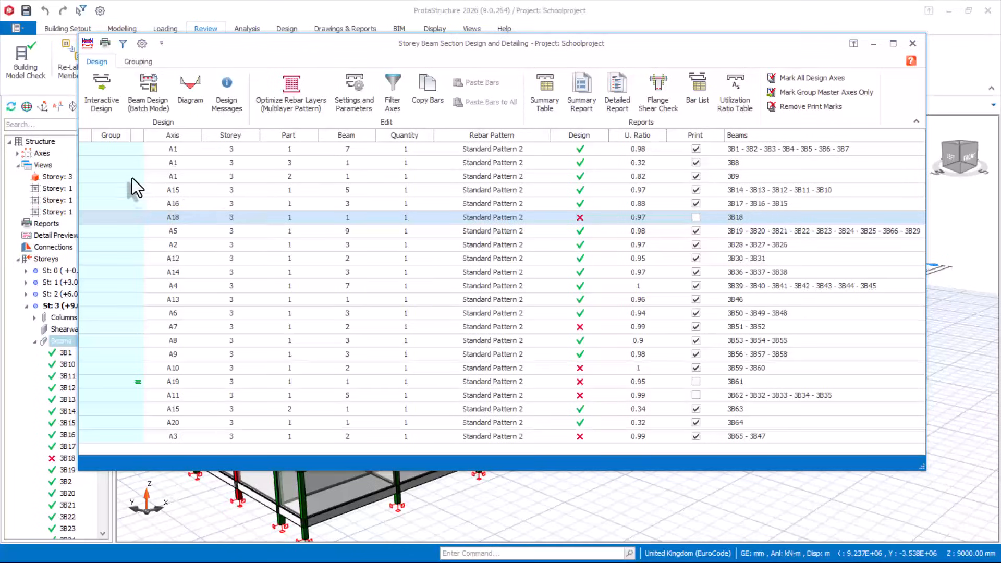
{"action": "double_click", "coordinate": [300, 215]}
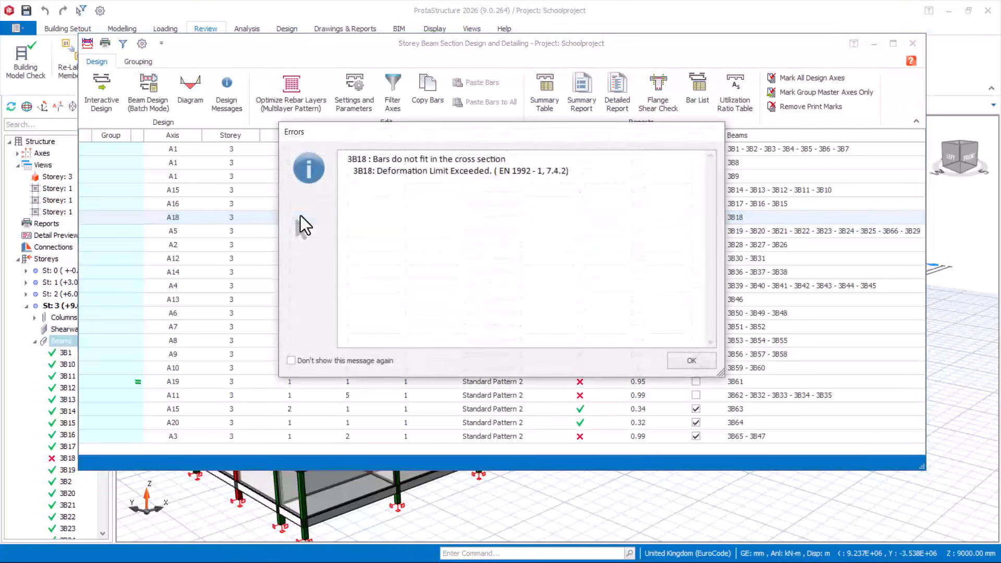
{"action": "left_click_drag", "start_coordinate": [456, 131], "coordinate": [427, 94]}
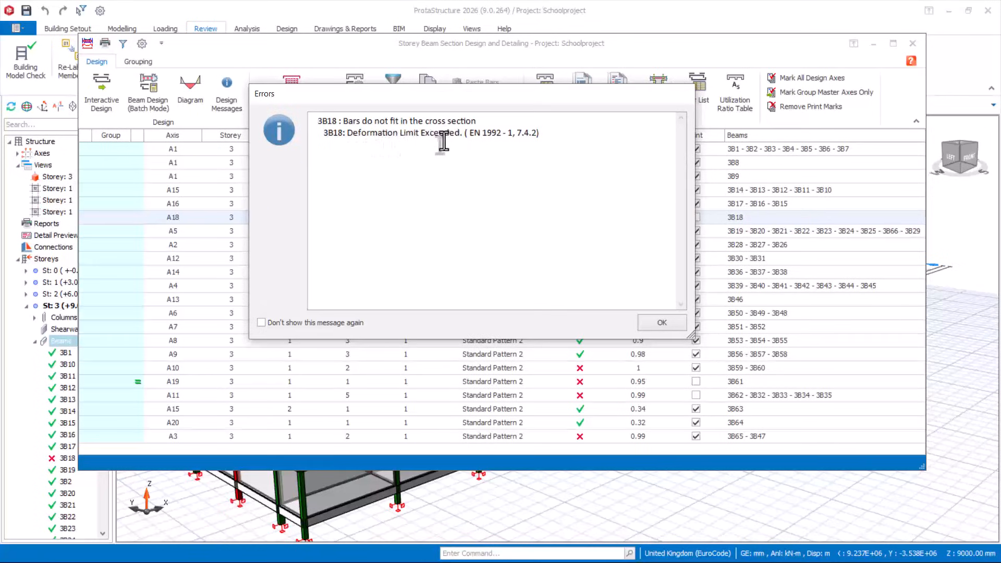
Close the error messages and open the interactive reinforcement data for axis A18, updating the rebars
{"action": "left_click", "coordinate": [662, 324]}
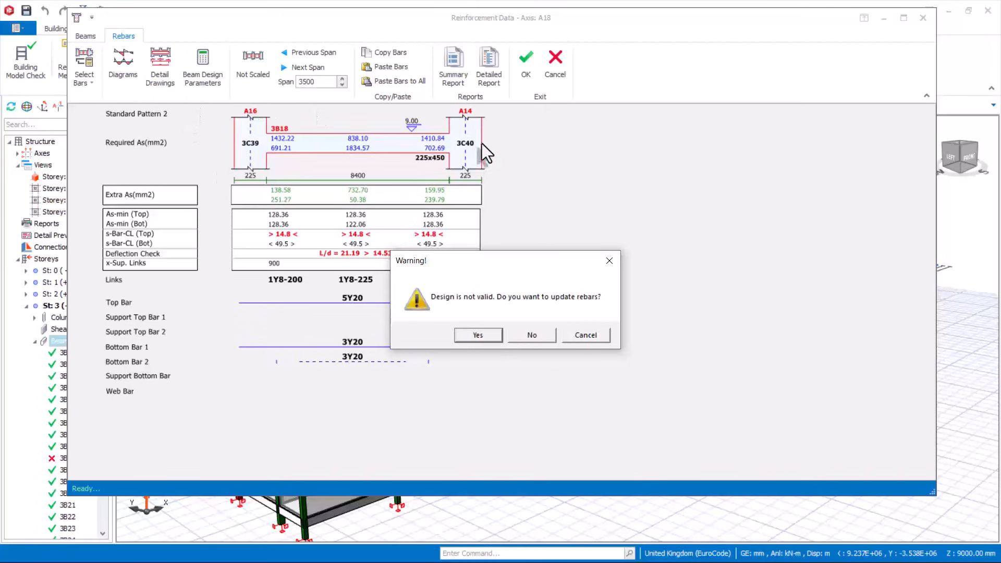
{"action": "left_click", "coordinate": [480, 339]}
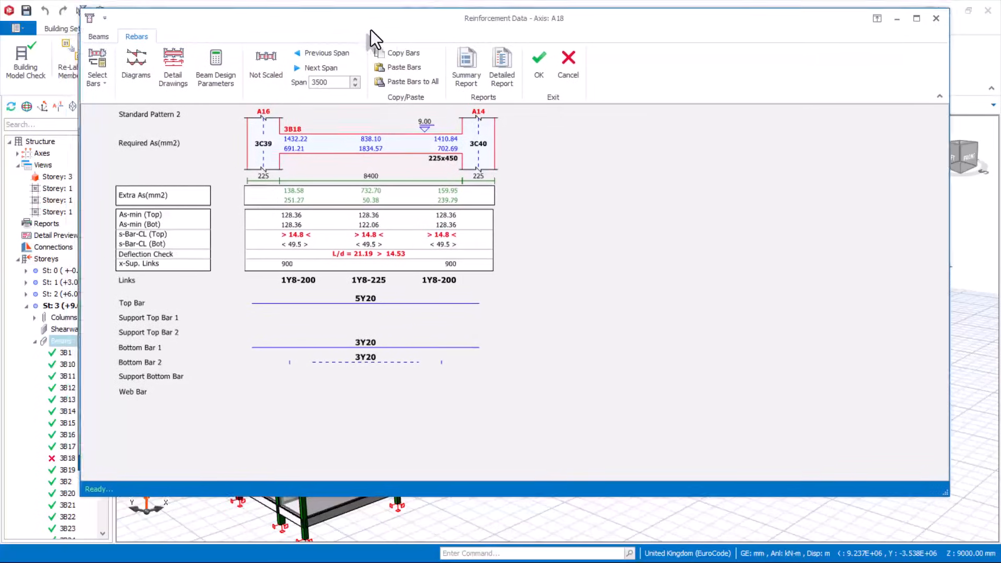
{"action": "left_click_drag", "start_coordinate": [371, 30], "coordinate": [483, 35]}
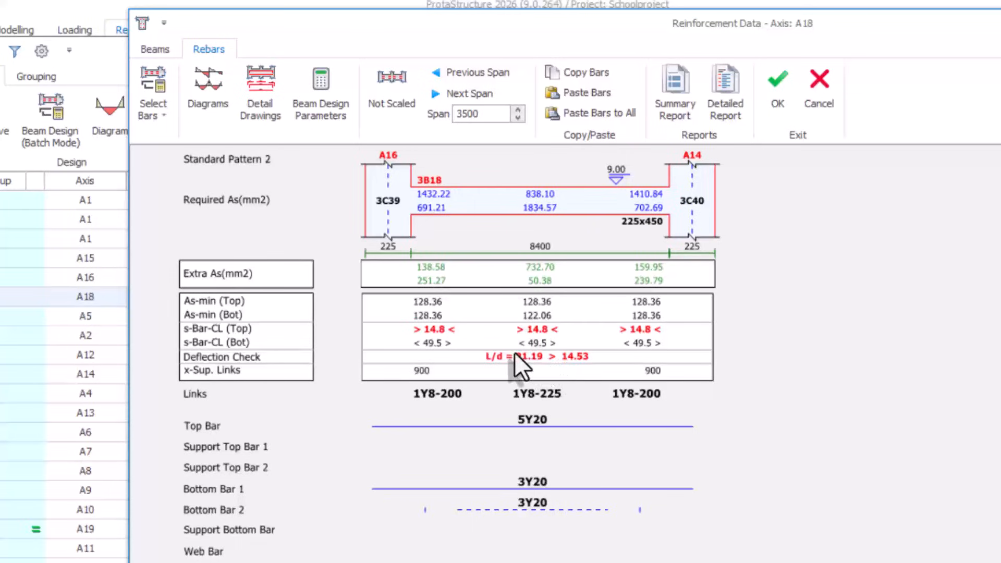
Set the depth h of beam 3B18 to 600 mm in its beam data
{"action": "left_click", "coordinate": [154, 49]}
{"action": "scroll", "coordinate": [740, 514], "scroll_direction": "up", "scroll_amount": 2}
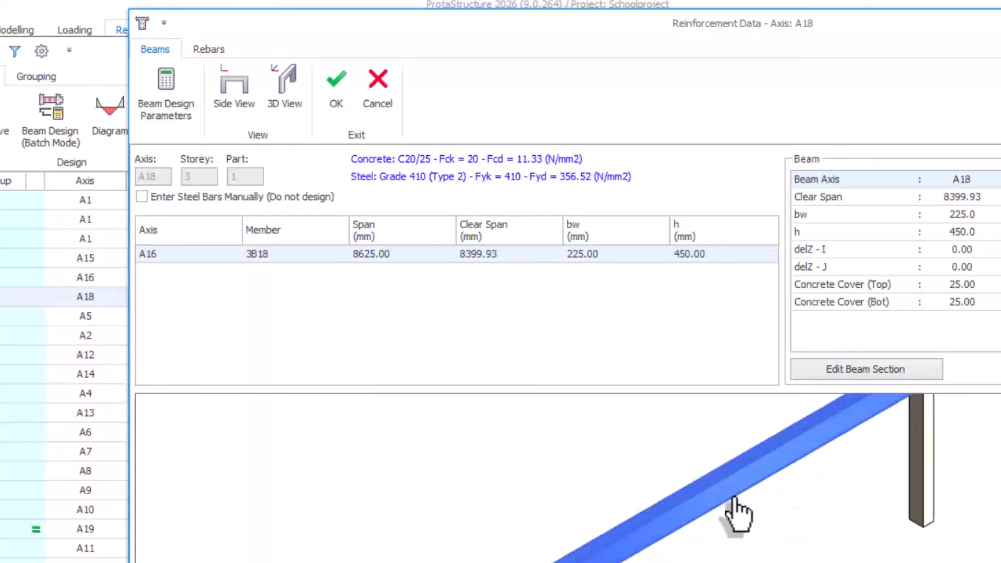
{"action": "scroll", "coordinate": [593, 530], "scroll_direction": "down", "scroll_amount": 3}
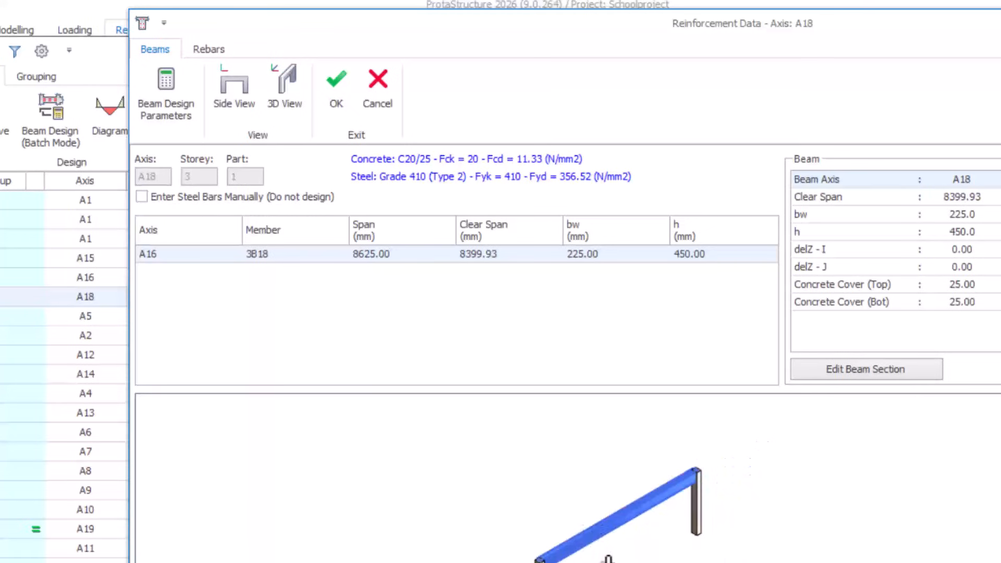
{"action": "scroll", "coordinate": [583, 557], "scroll_direction": "up", "scroll_amount": 3}
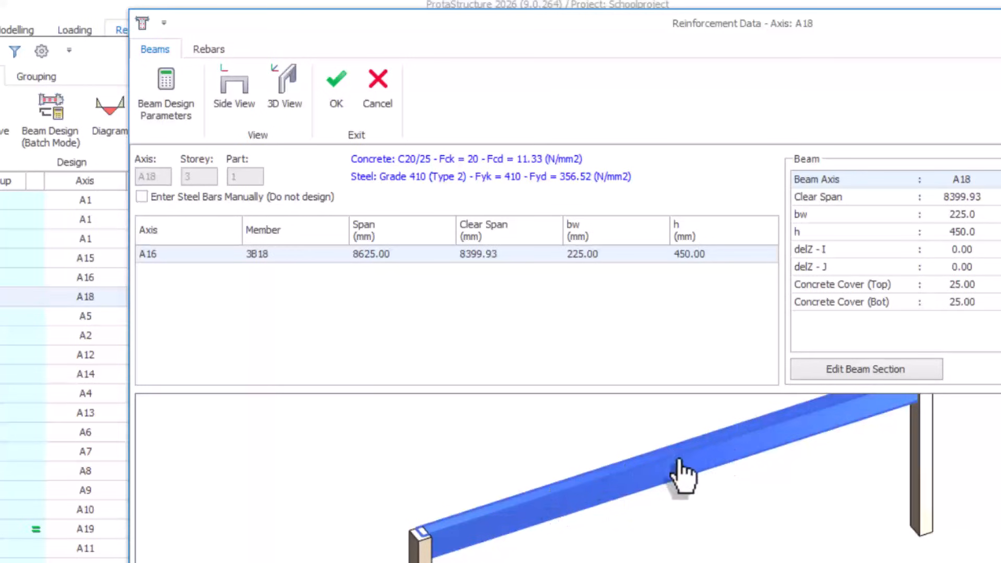
{"action": "left_click", "coordinate": [719, 259]}
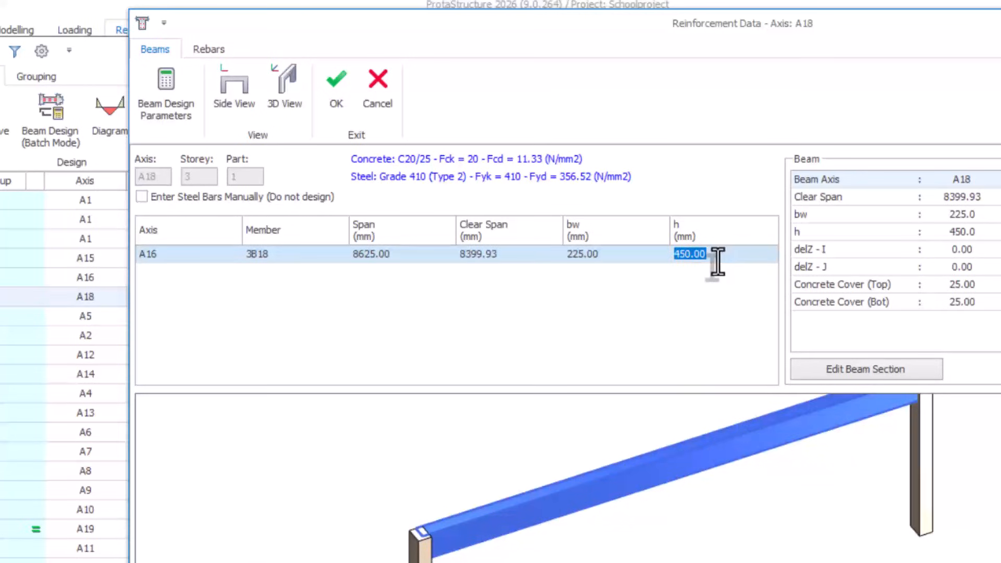
{"action": "type", "text": "600"}
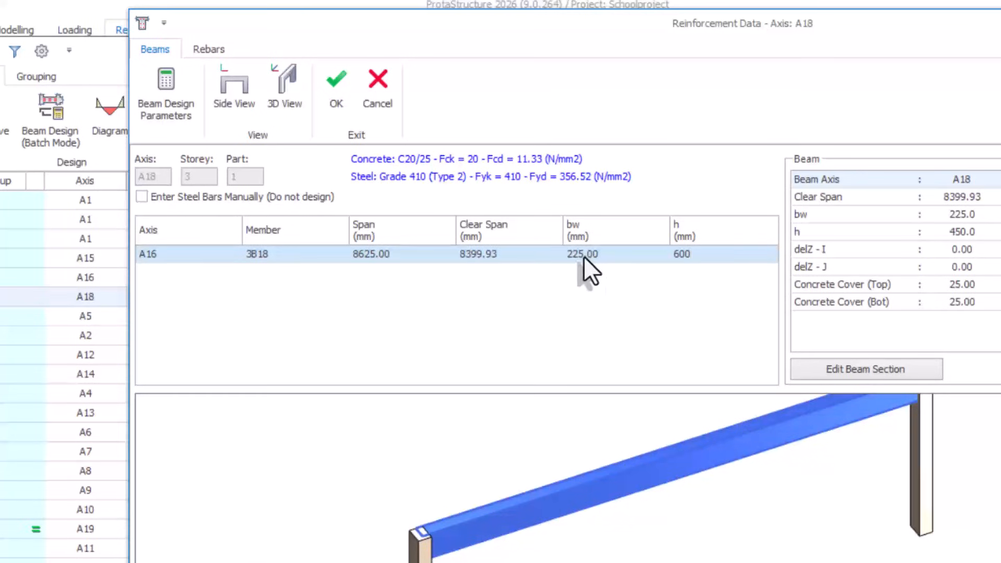
{"action": "left_click", "coordinate": [594, 259]}
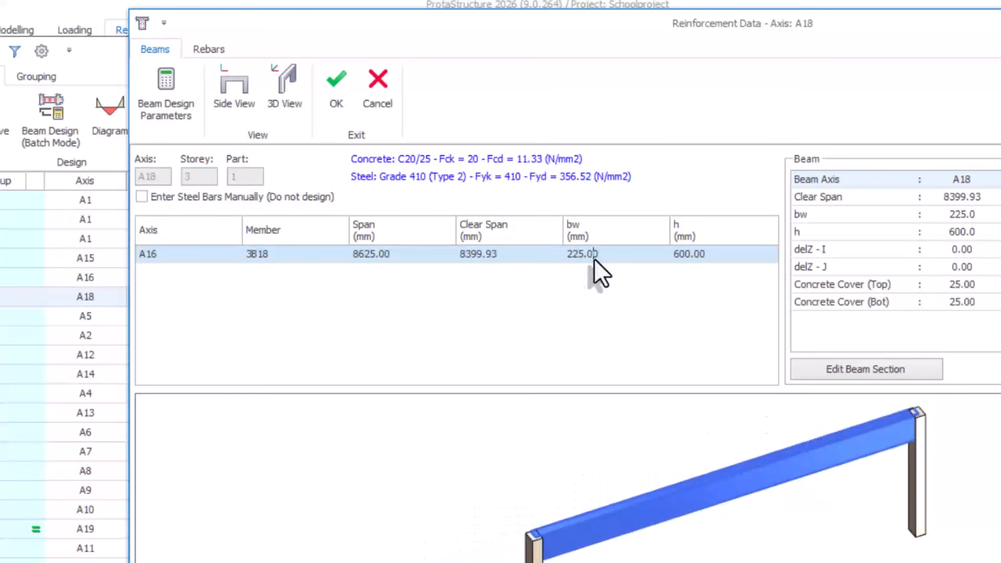
Review the Beam Design Parameters of 3B18 and return to its rebar layout
{"action": "left_click", "coordinate": [172, 115]}
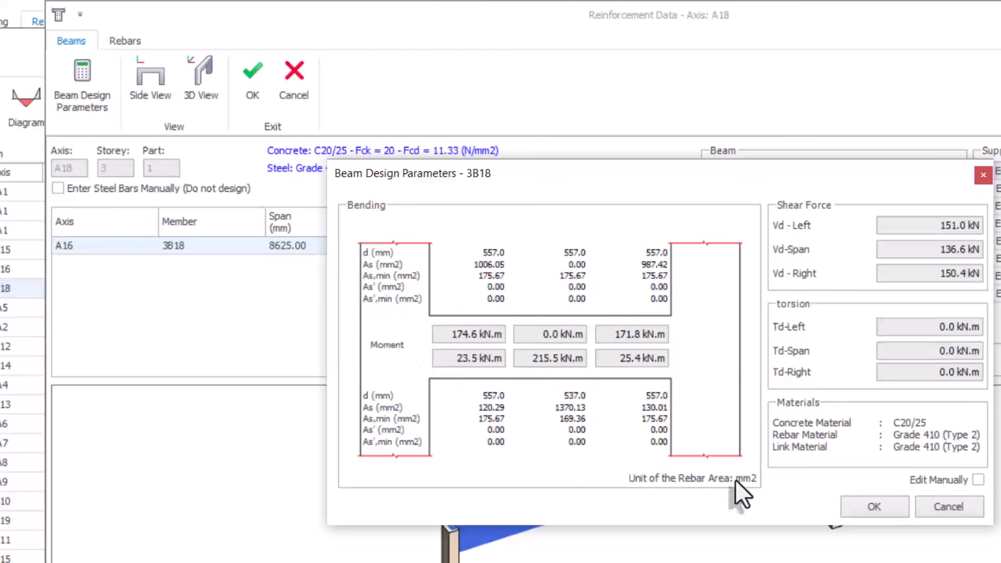
{"action": "left_click", "coordinate": [874, 507]}
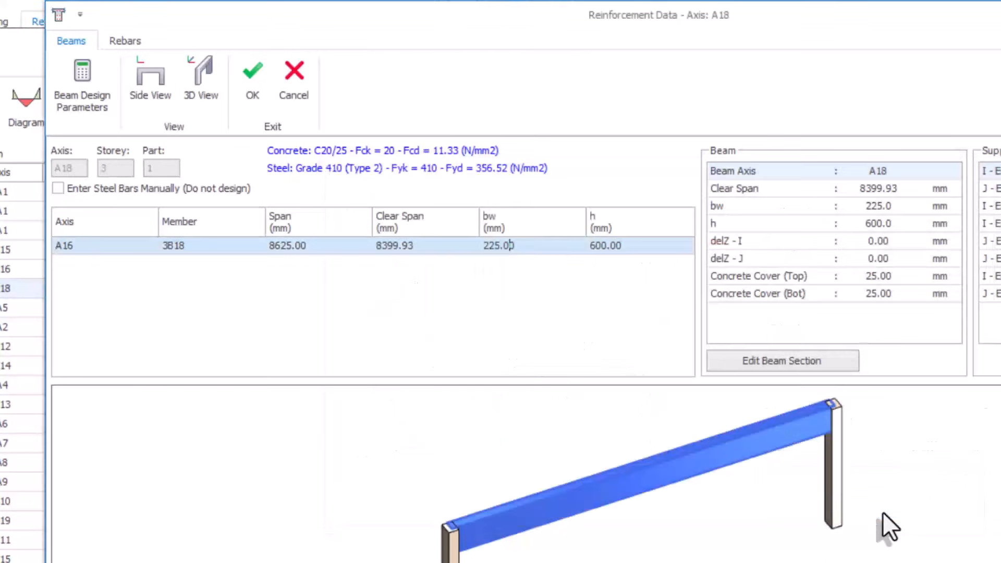
{"action": "left_click", "coordinate": [118, 41]}
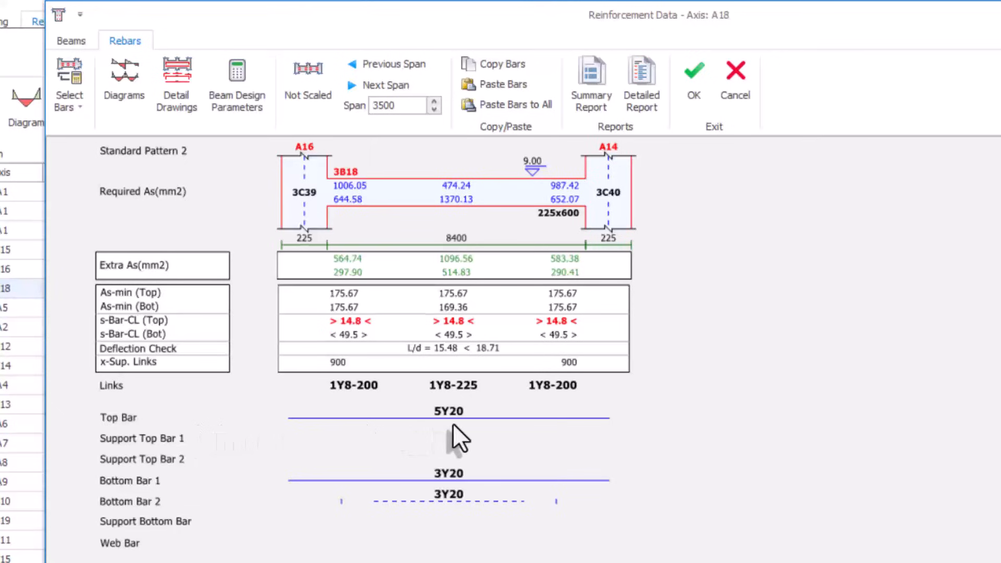
Inspect the Top Bar, Bottom Bar 1 and Bottom Bar 2 settings of beam 3B18, and call up its diagrams
{"action": "left_click", "coordinate": [471, 421]}
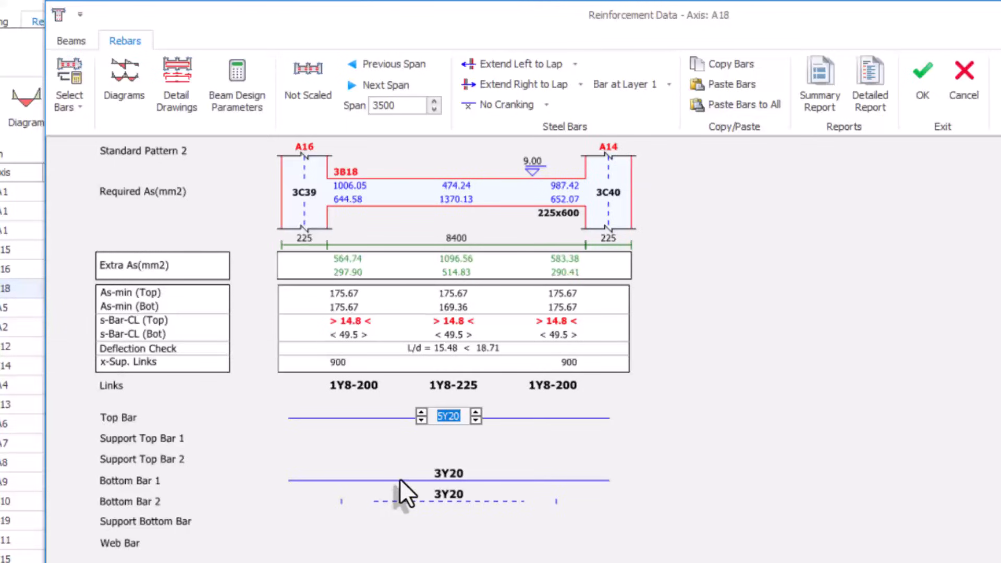
{"action": "left_click", "coordinate": [415, 478]}
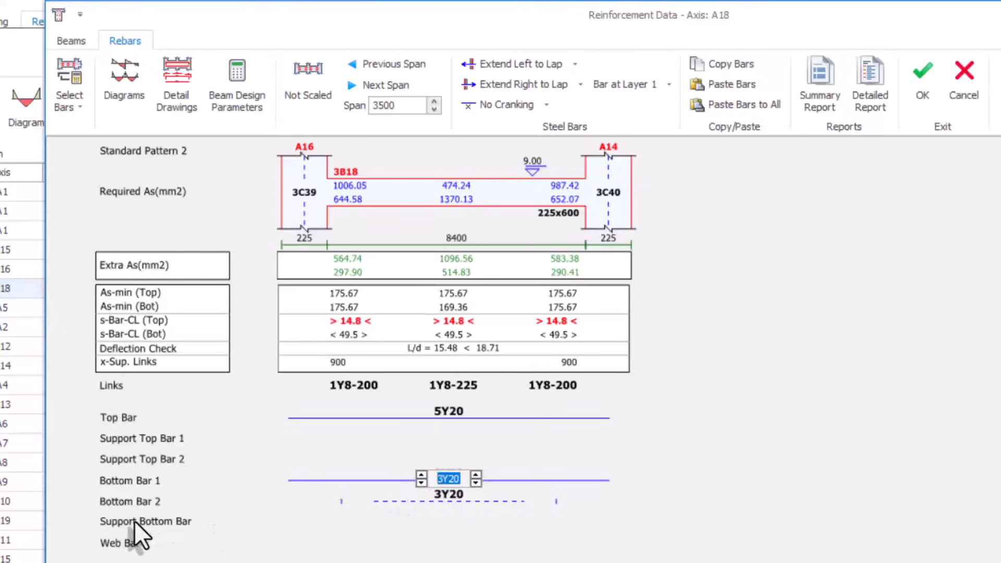
{"action": "left_click", "coordinate": [439, 501]}
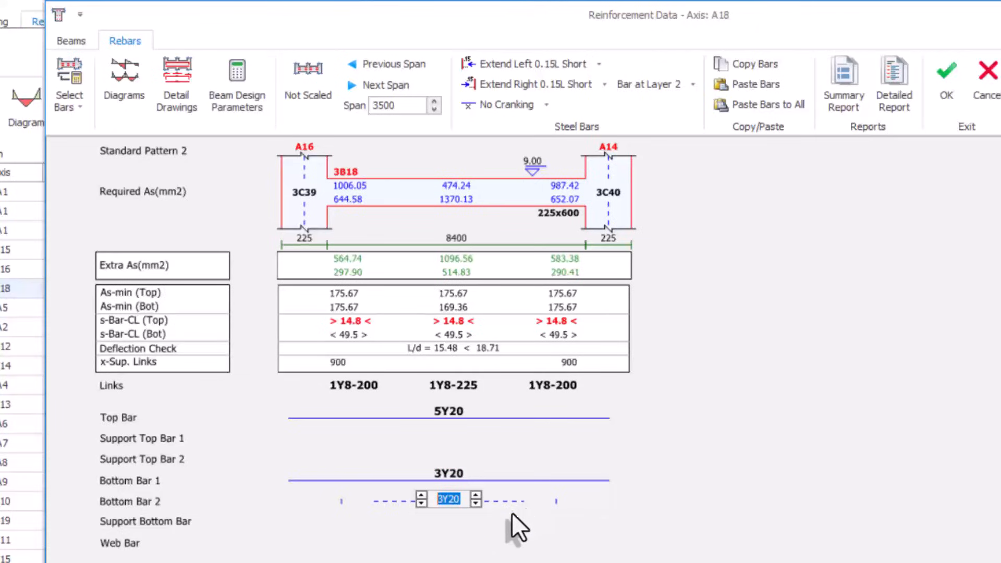
{"action": "left_click", "coordinate": [125, 91]}
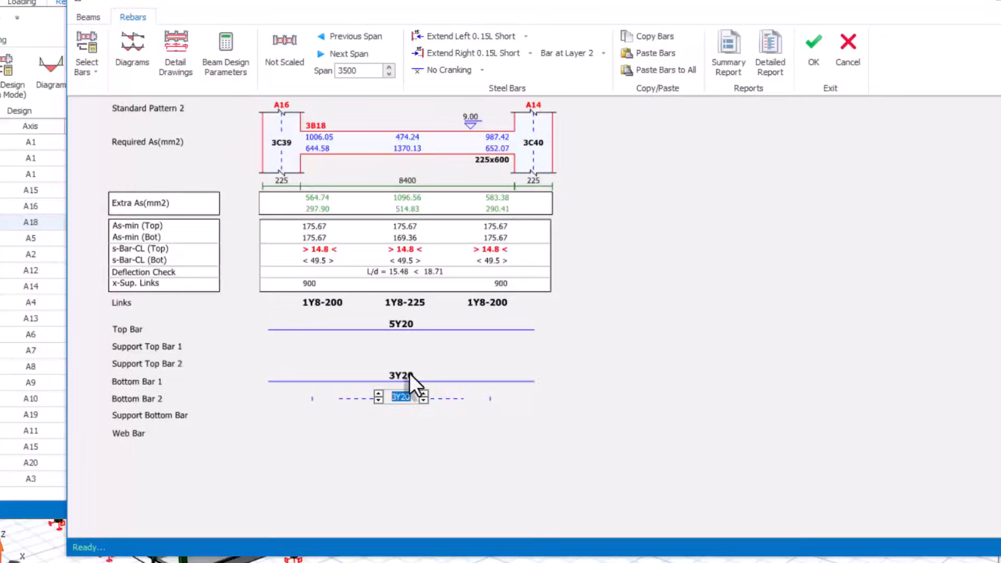
Extend Bottom Bar 2 of beam 3B18 to lap at both its left and right ends
{"action": "left_click", "coordinate": [393, 399]}
{"action": "left_click", "coordinate": [525, 36]}
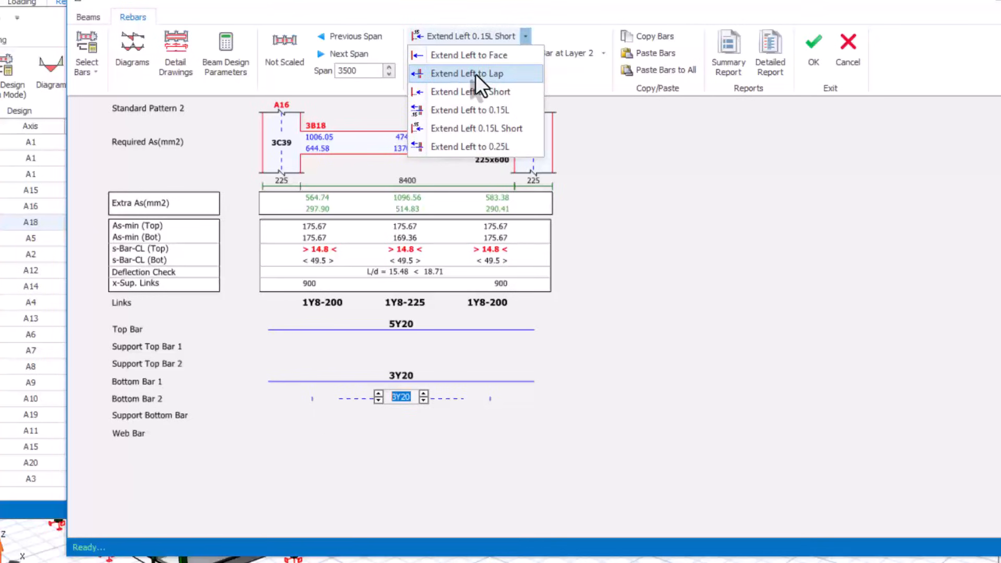
{"action": "left_click", "coordinate": [475, 74]}
{"action": "left_click", "coordinate": [530, 52]}
{"action": "left_click", "coordinate": [497, 91]}
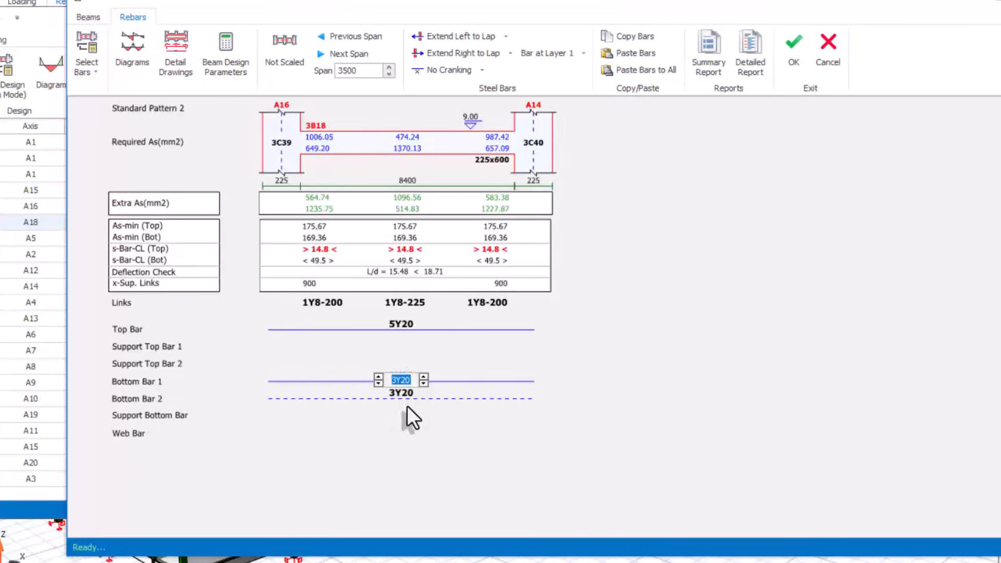
{"action": "left_click", "coordinate": [659, 308]}
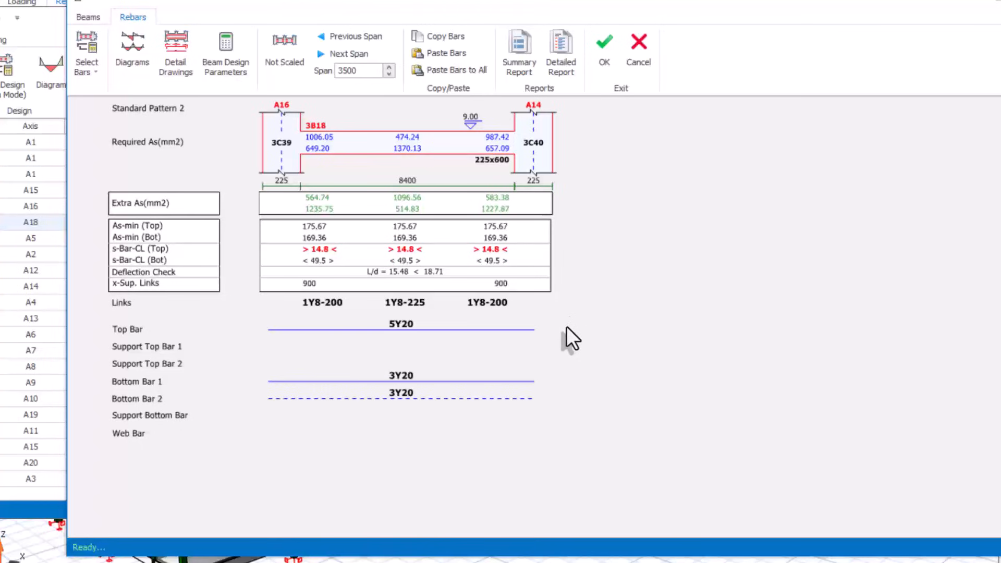
Switch to the Casio calculator and compute the area of one 20 mm bar as π × 10², in decimal form
{"action": "key", "text": "alt+Tab"}
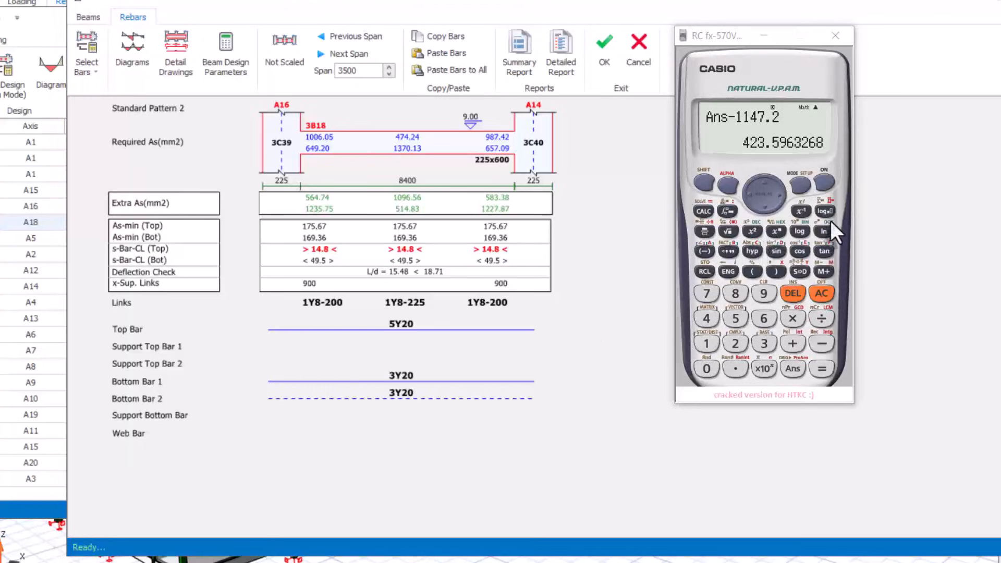
{"action": "left_click", "coordinate": [820, 292]}
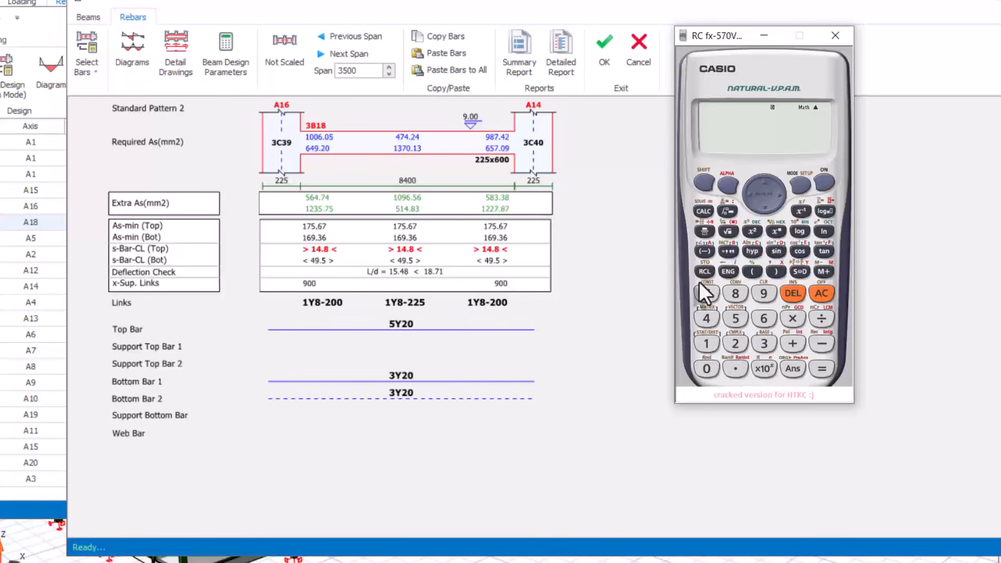
{"action": "left_click", "coordinate": [702, 182]}
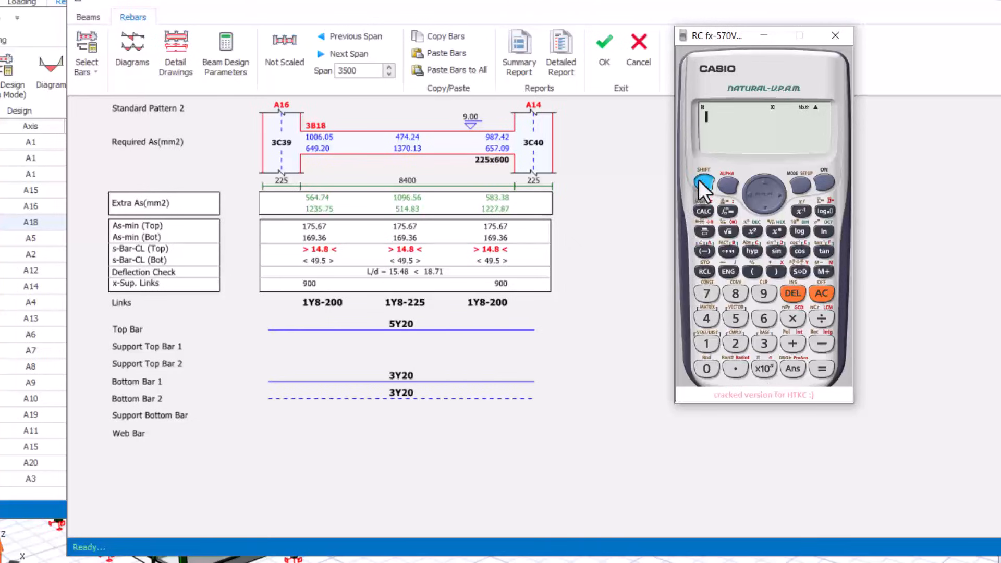
{"action": "left_click", "coordinate": [764, 369]}
{"action": "left_click", "coordinate": [823, 367]}
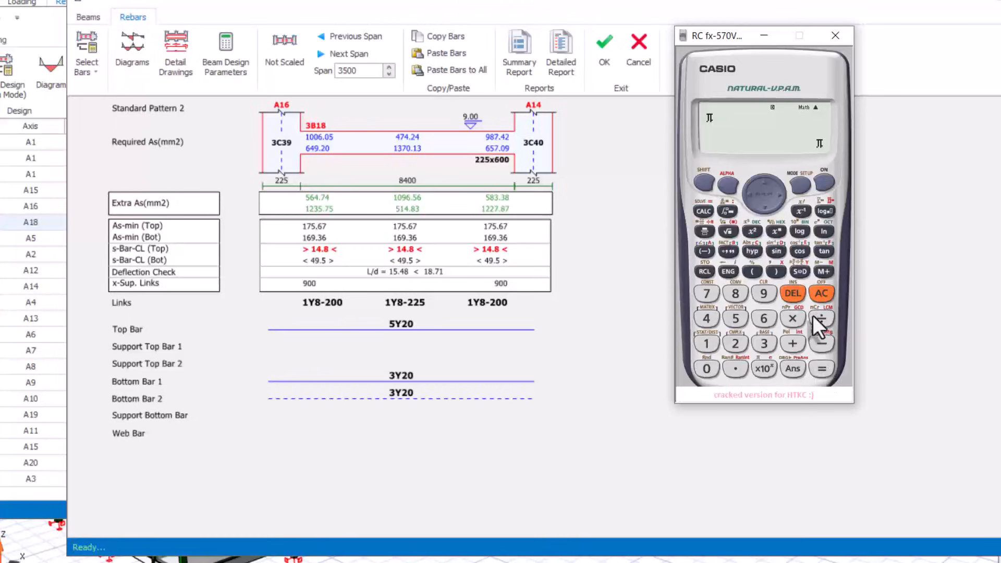
{"action": "left_click", "coordinate": [798, 272]}
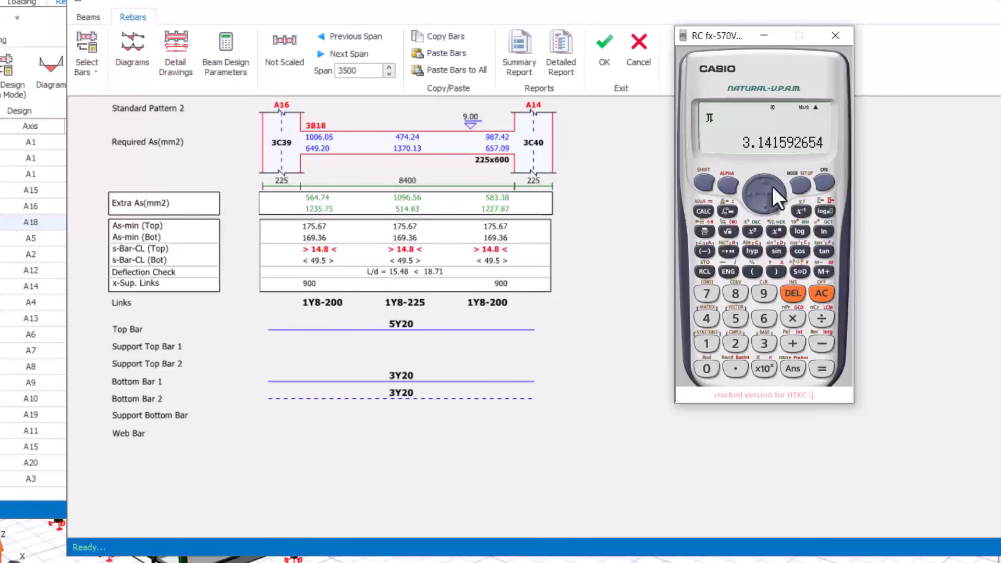
{"action": "left_click", "coordinate": [792, 318]}
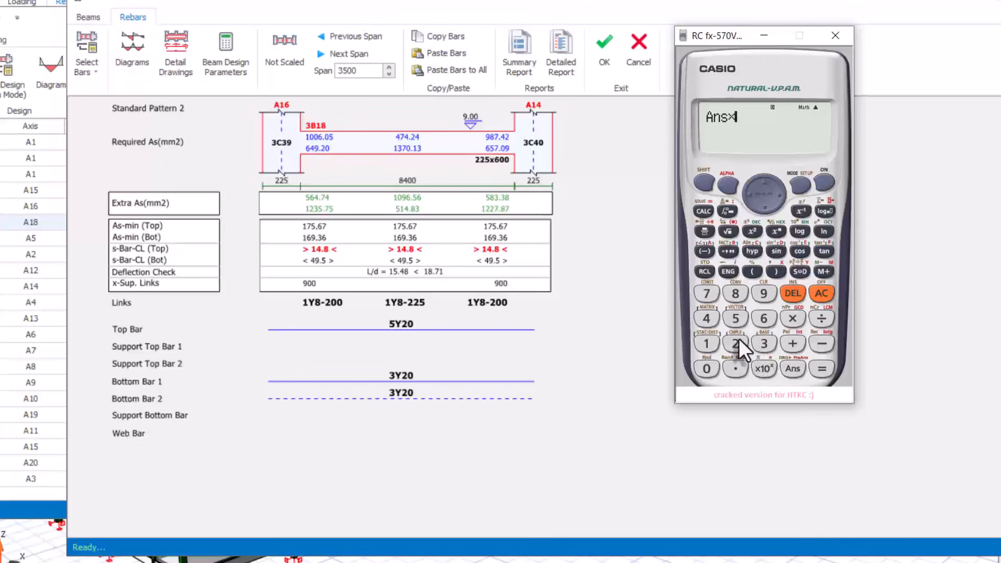
{"action": "left_click", "coordinate": [702, 342]}
{"action": "left_click", "coordinate": [698, 370]}
{"action": "left_click", "coordinate": [753, 232]}
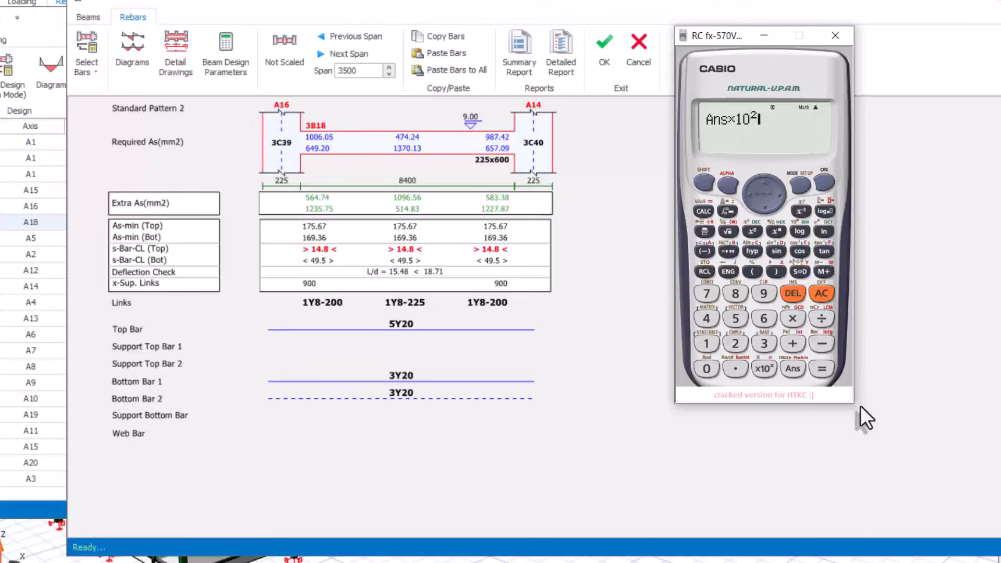
{"action": "left_click", "coordinate": [820, 367]}
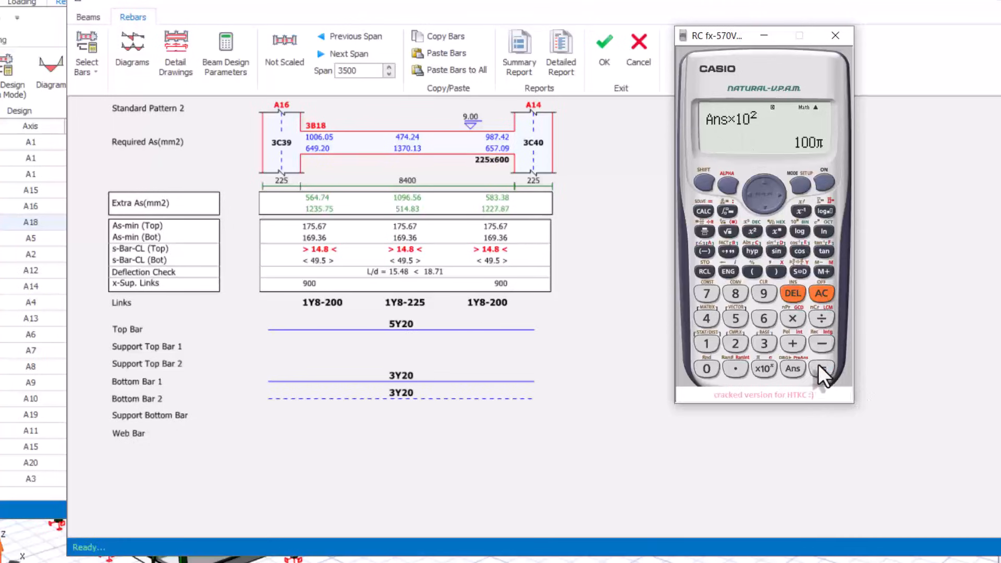
{"action": "left_click", "coordinate": [799, 271]}
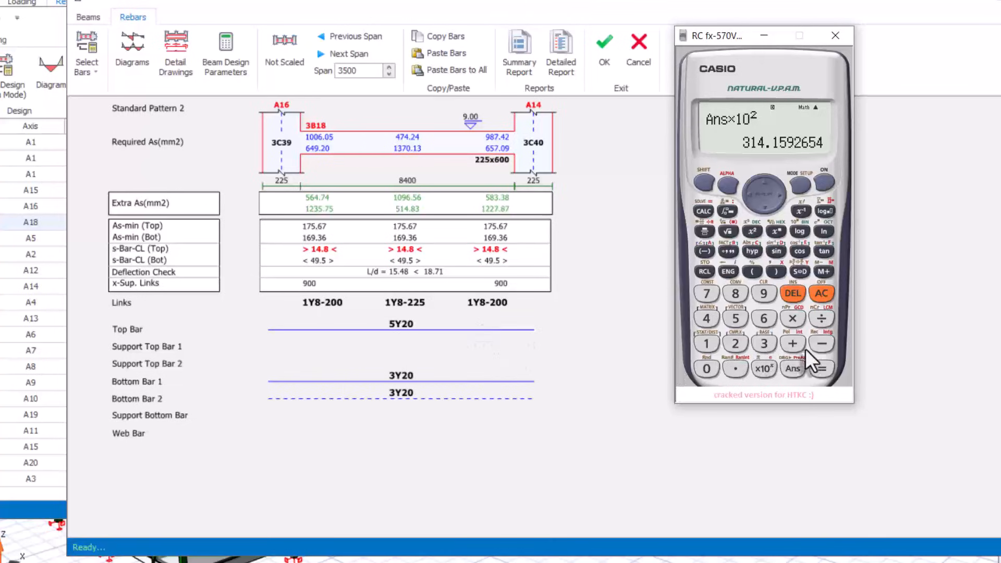
Multiply the single-bar area by 5 for the top bars and convert the product to decimal form
{"action": "left_click", "coordinate": [793, 318]}
{"action": "left_click", "coordinate": [735, 319]}
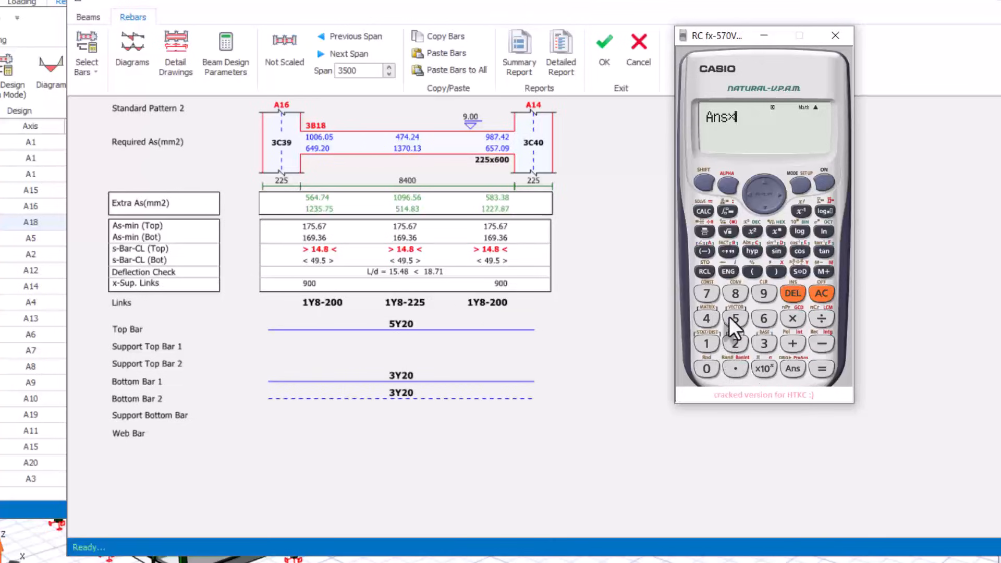
{"action": "left_click", "coordinate": [822, 369]}
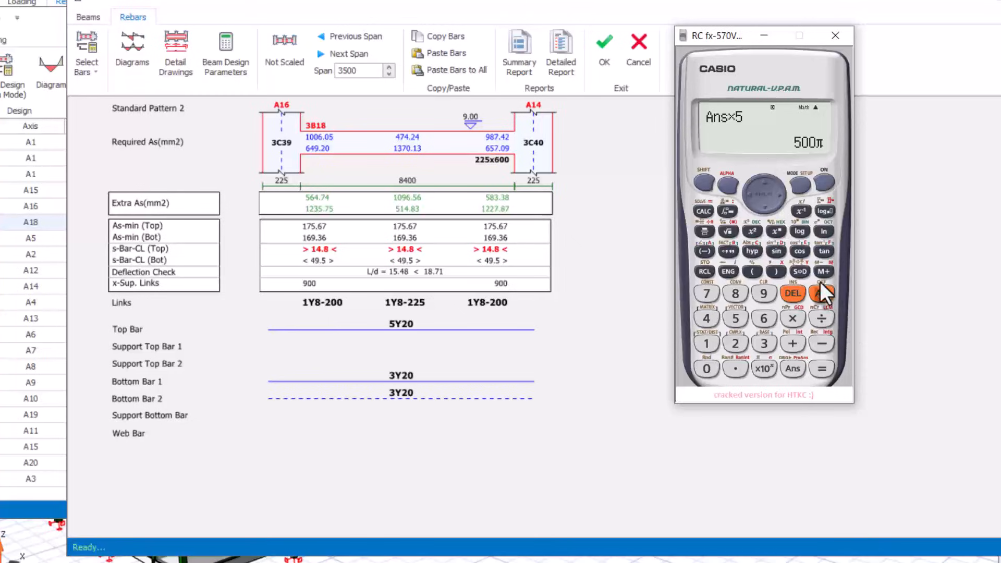
{"action": "left_click", "coordinate": [802, 271]}
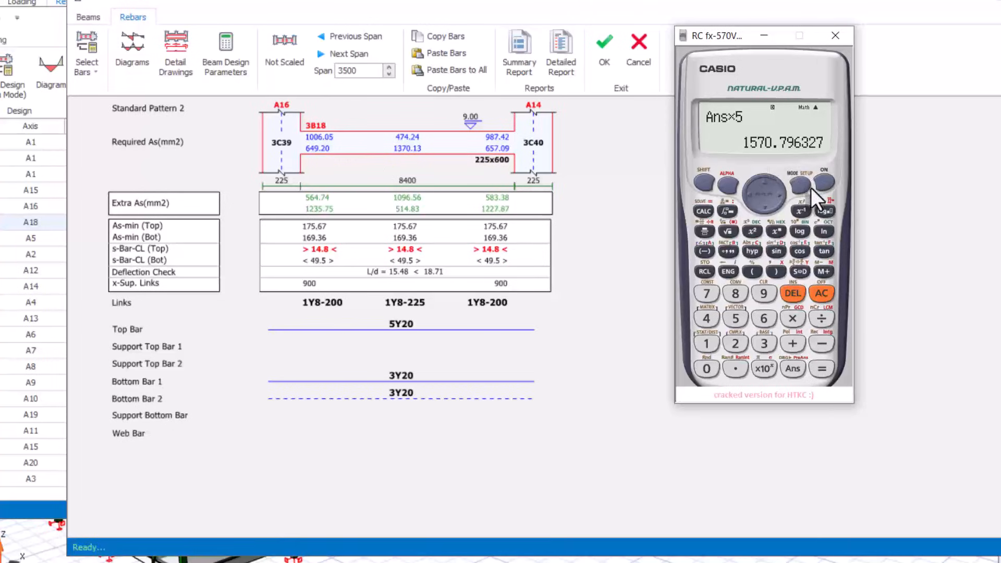
Subtract the required top steel area of 1006.05 from the calculated five-bar area to check the extra steel
{"action": "left_click", "coordinate": [818, 345]}
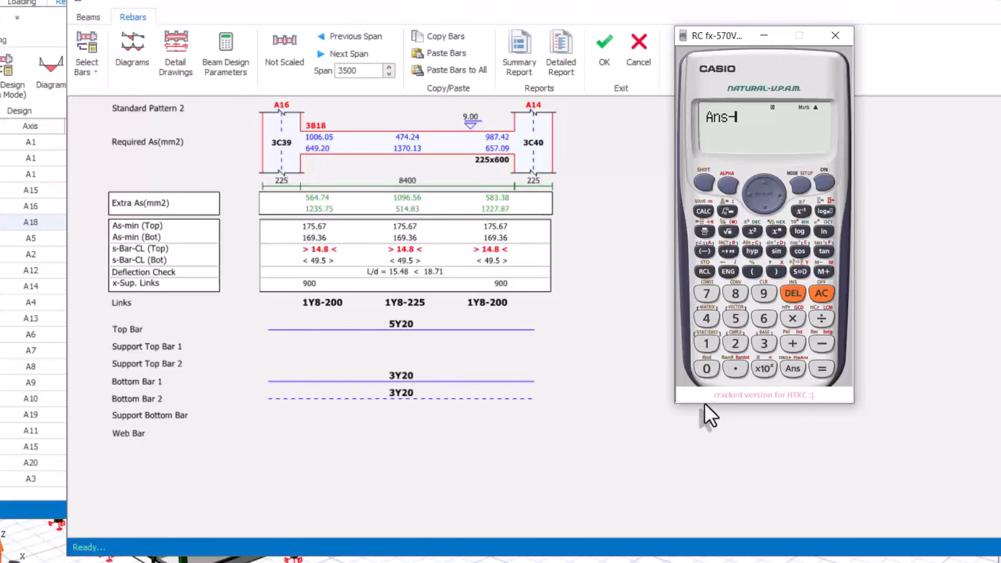
{"action": "left_click", "coordinate": [706, 345]}
{"action": "left_click", "coordinate": [713, 372]}
{"action": "left_click", "coordinate": [713, 373]}
{"action": "left_click", "coordinate": [764, 318]}
{"action": "left_click", "coordinate": [737, 369]}
{"action": "left_click", "coordinate": [704, 370]}
{"action": "left_click", "coordinate": [734, 318]}
{"action": "left_click", "coordinate": [820, 368]}
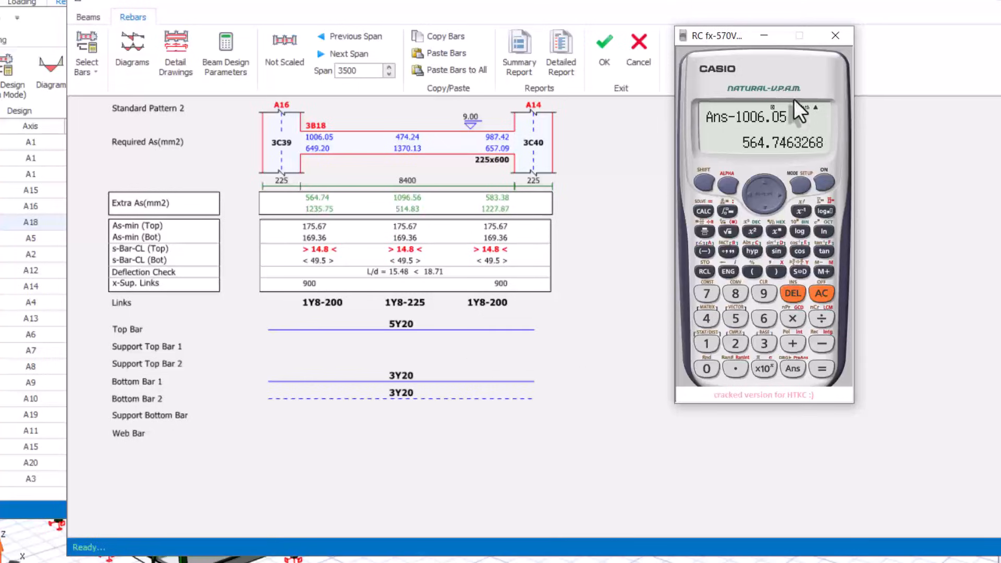
Return to ProtaStructure and add 3Y16 as Support Top Bar 1 at the left support of beam 3B18
{"action": "left_click", "coordinate": [592, 449]}
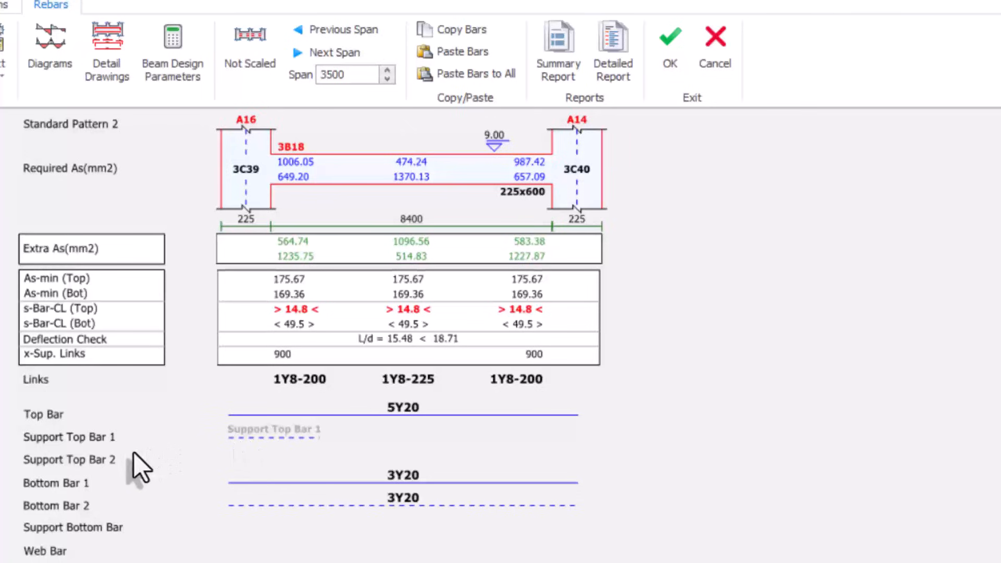
{"action": "left_click", "coordinate": [259, 439]}
{"action": "left_click", "coordinate": [245, 434]}
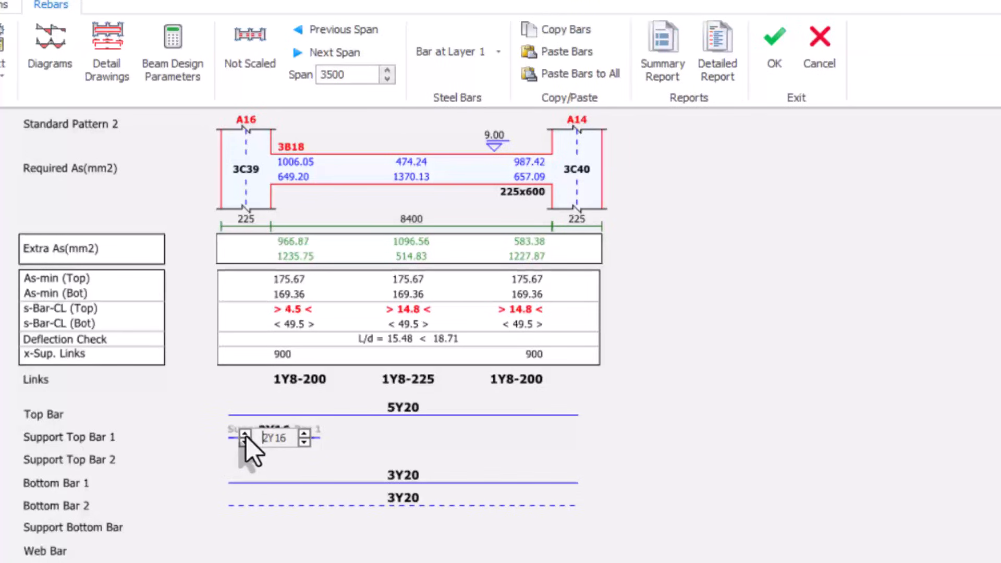
{"action": "left_click", "coordinate": [304, 435]}
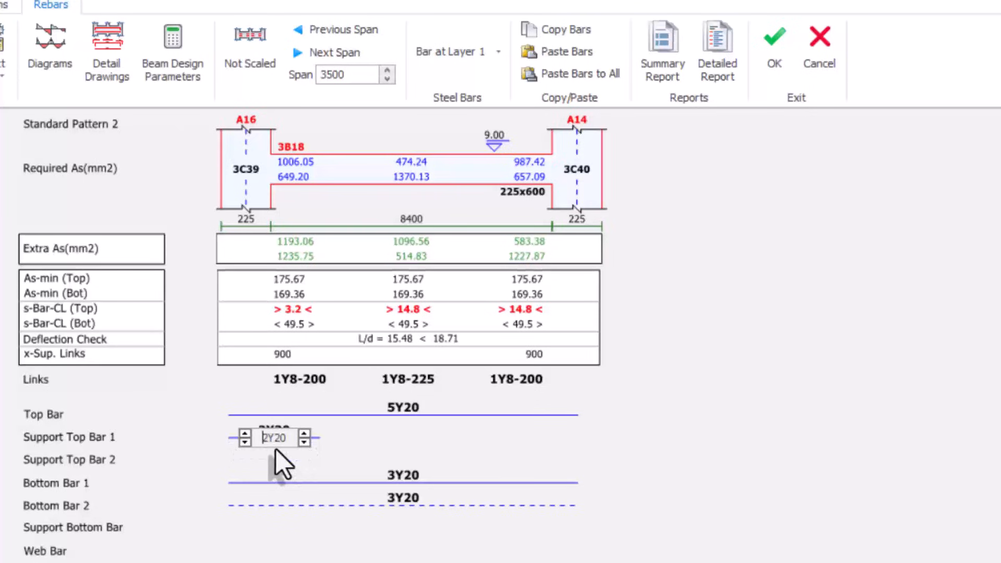
{"action": "left_click", "coordinate": [304, 442]}
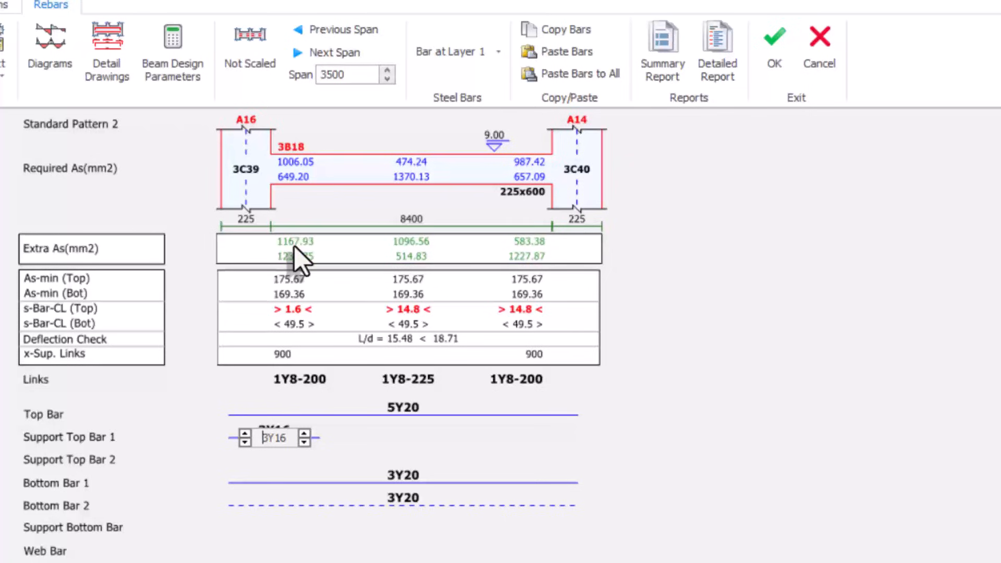
Add 3Y16 as Support Top Bar 1 at the right support of beam 3B18
{"action": "left_click", "coordinate": [543, 438]}
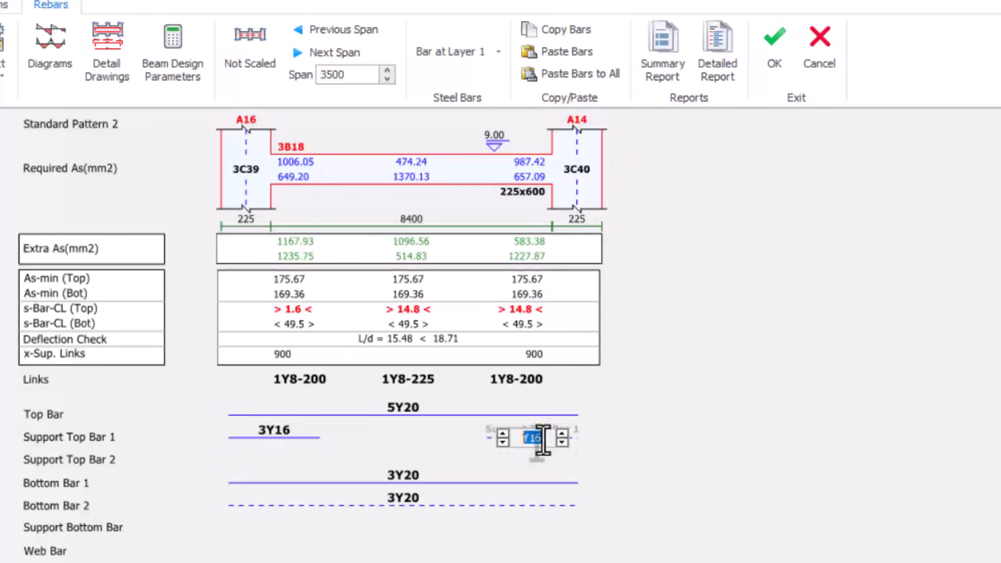
{"action": "left_click", "coordinate": [503, 434]}
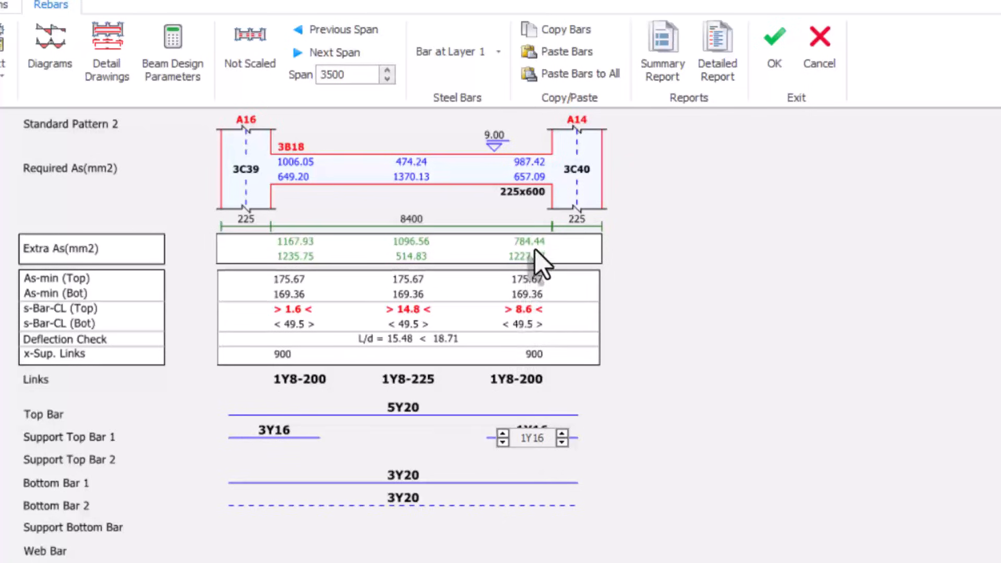
{"action": "left_click", "coordinate": [503, 434]}
{"action": "left_click", "coordinate": [503, 434]}
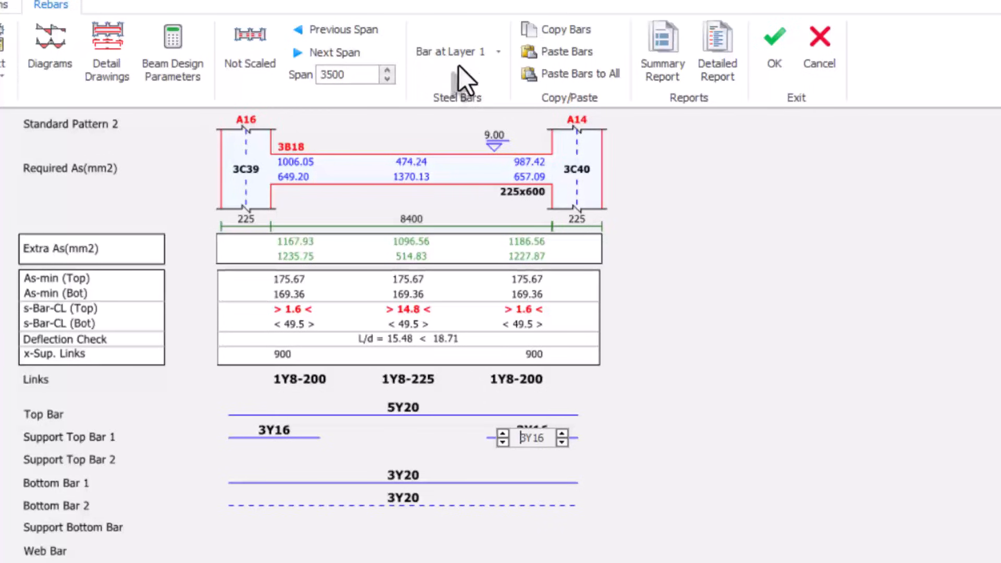
Assign the right and left 3Y16 support top bars of beam 3B18 to Bar at Layer 2
{"action": "left_click", "coordinate": [496, 52]}
{"action": "left_click", "coordinate": [486, 104]}
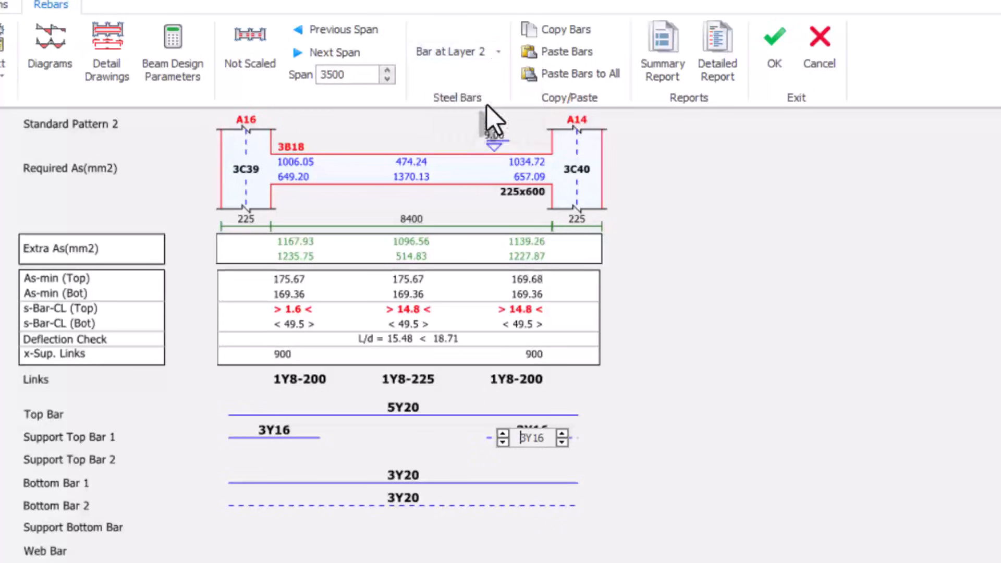
{"action": "left_click", "coordinate": [305, 436]}
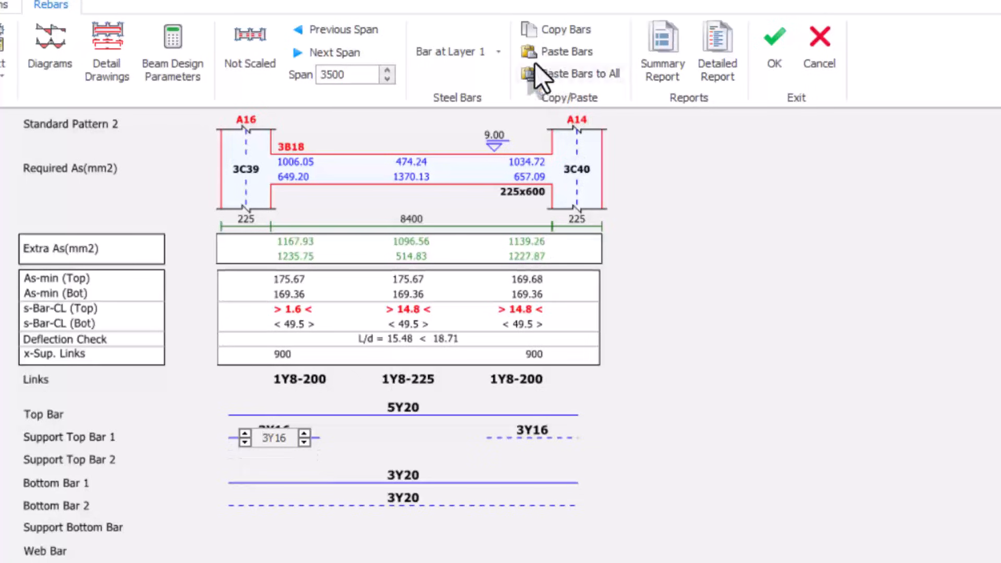
{"action": "left_click", "coordinate": [498, 52]}
{"action": "left_click", "coordinate": [474, 102]}
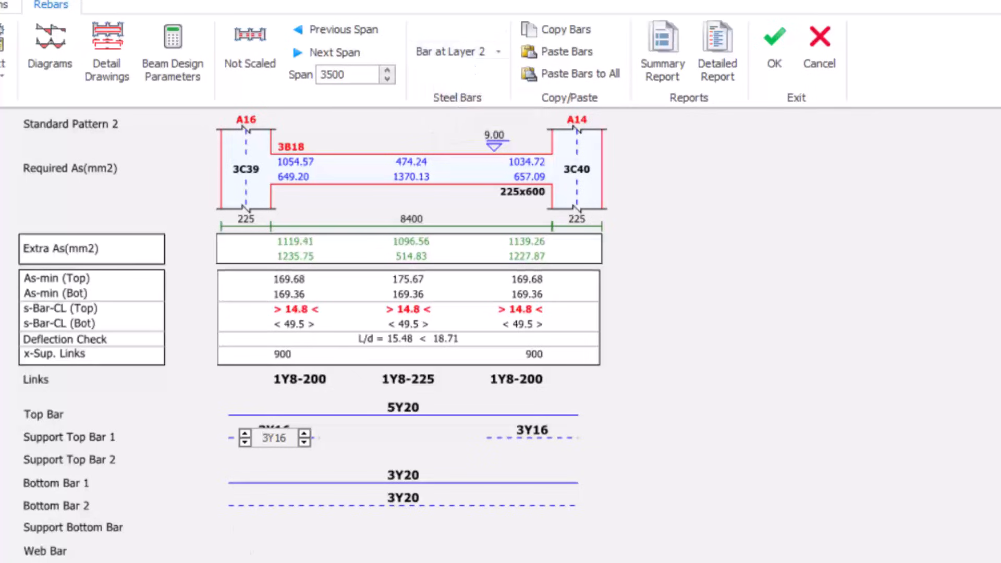
{"action": "left_click", "coordinate": [536, 438]}
{"action": "left_click", "coordinate": [287, 437]}
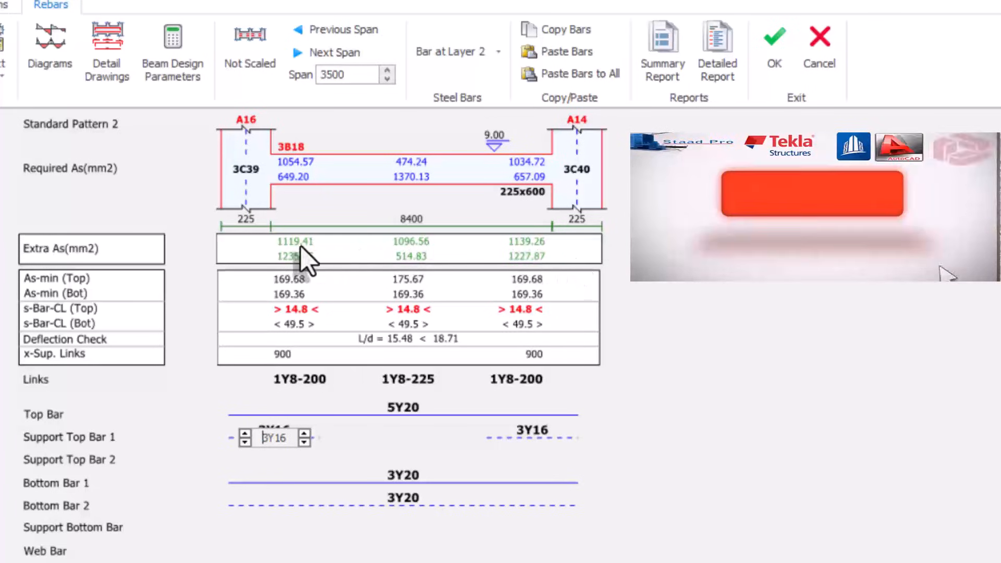
Reduce the continuous Top Bar of beam 3B18 to 3Y20
{"action": "left_click", "coordinate": [410, 414]}
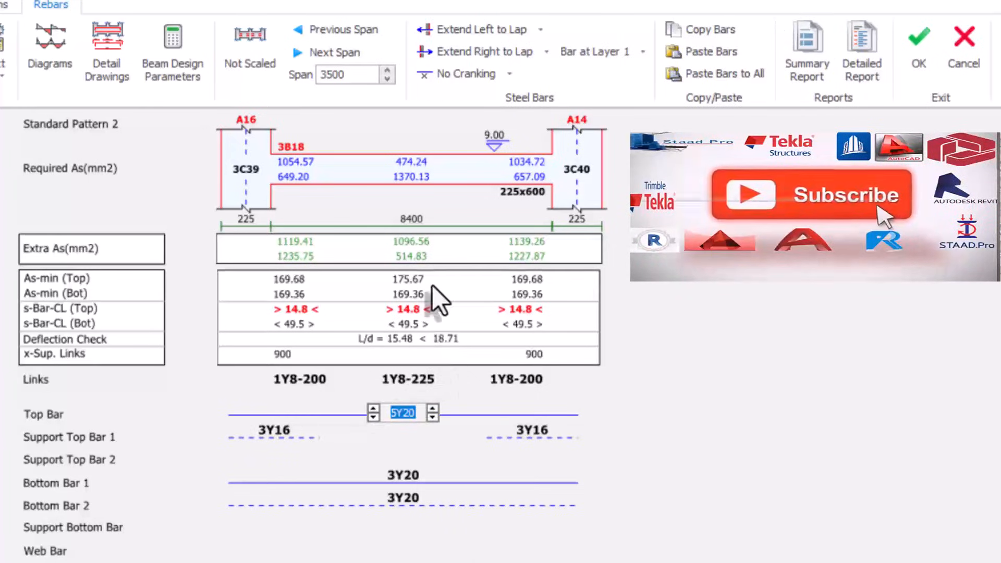
{"action": "left_click", "coordinate": [373, 417]}
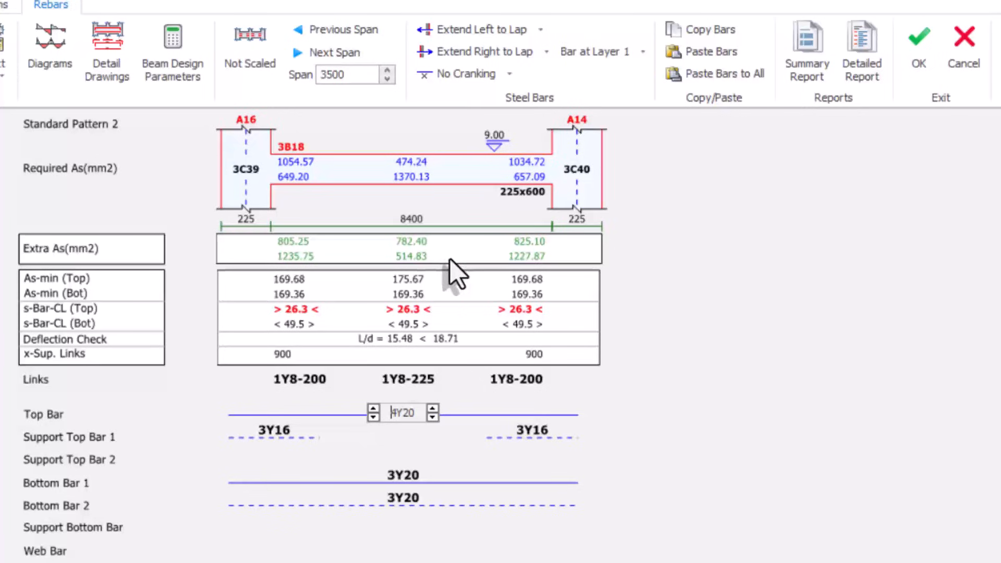
{"action": "left_click", "coordinate": [373, 417]}
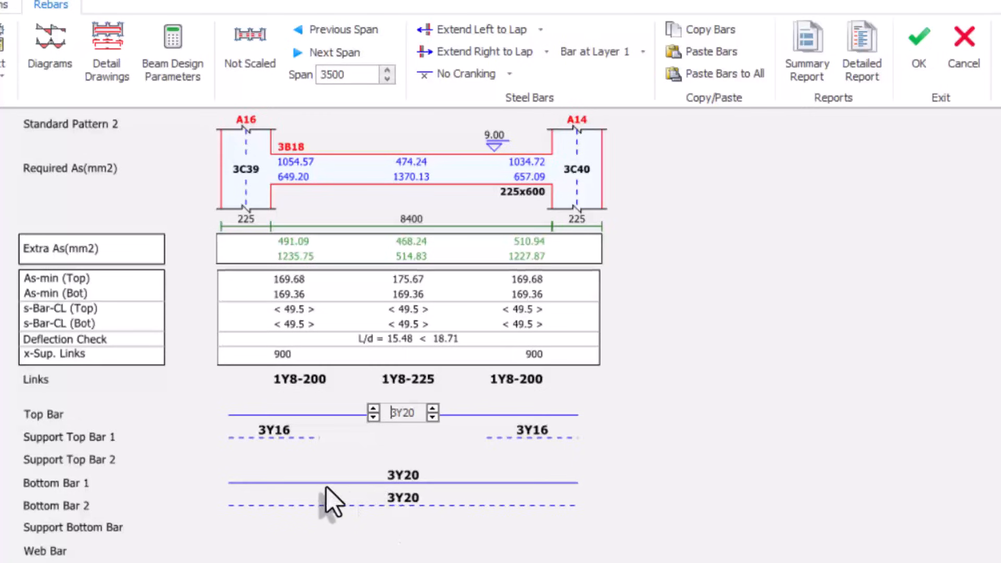
Reduce Bottom Bar 2 of beam 3B18 to 2Y20 and review the other top and bottom bars
{"action": "left_click", "coordinate": [399, 505]}
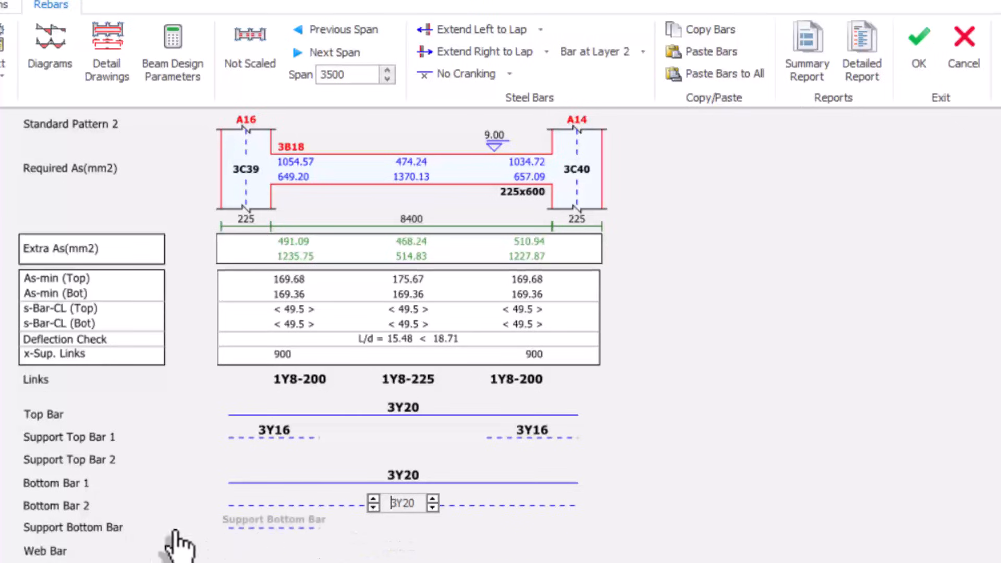
{"action": "left_click", "coordinate": [373, 506]}
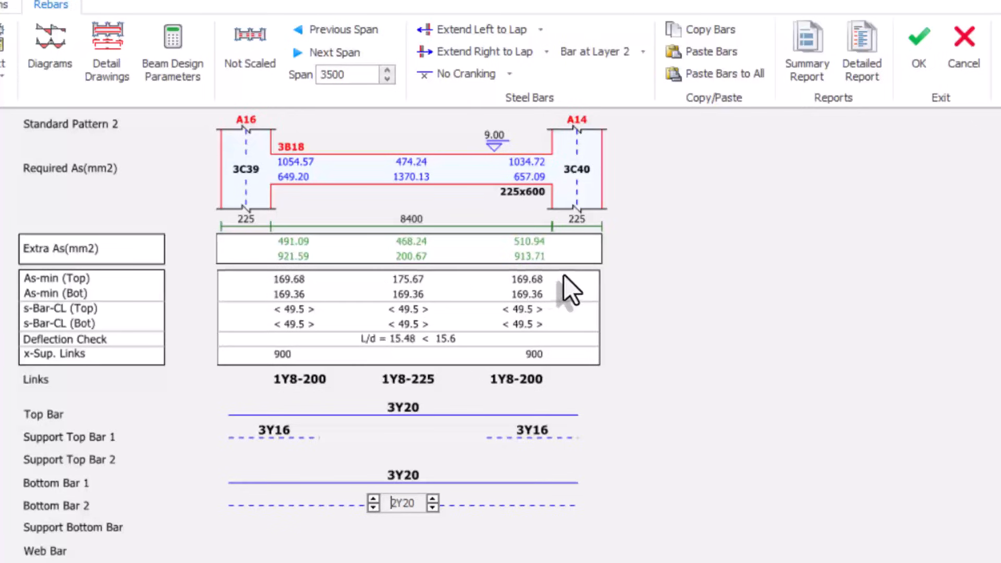
{"action": "left_click", "coordinate": [457, 480]}
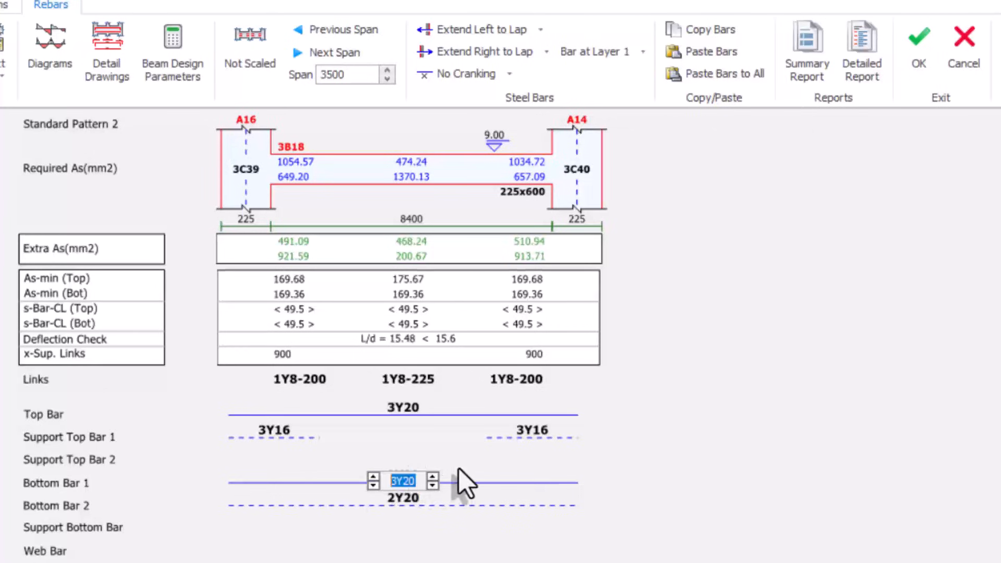
{"action": "left_click", "coordinate": [535, 437]}
{"action": "left_click", "coordinate": [412, 415]}
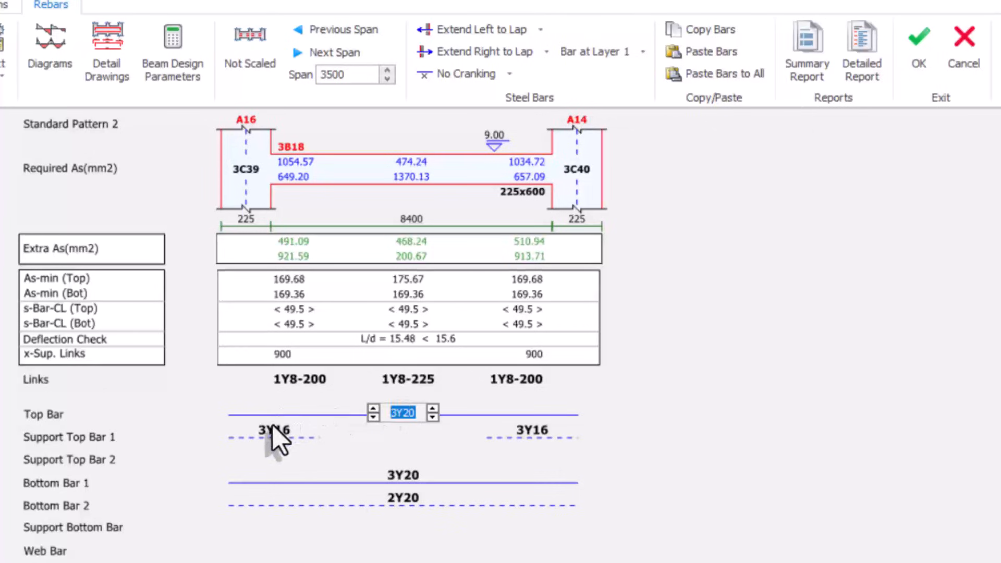
{"action": "left_click", "coordinate": [275, 471]}
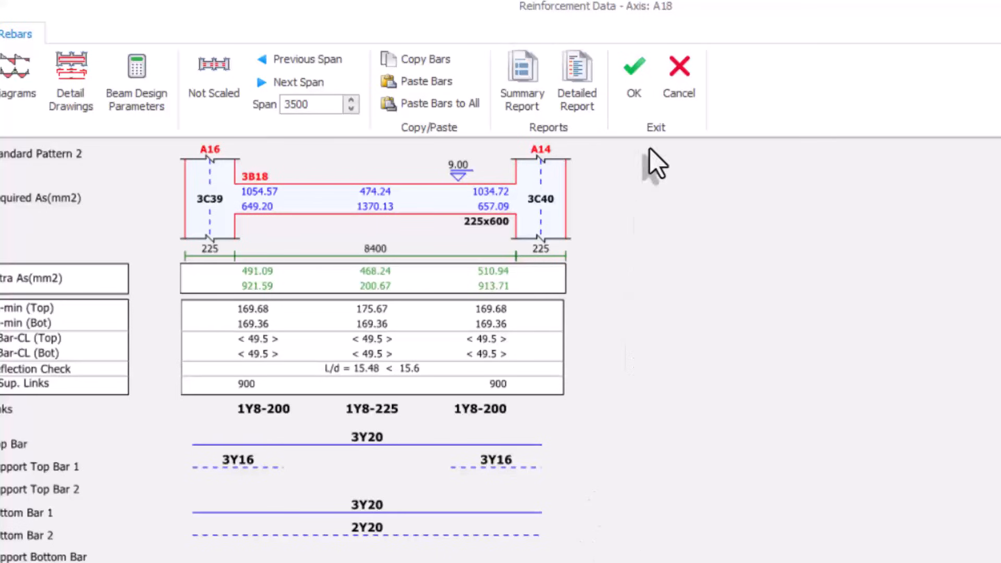
Save the reinforcement of axis A18 and accept that the changed 3B18 section invalidates the building analysis
{"action": "left_click", "coordinate": [634, 101]}
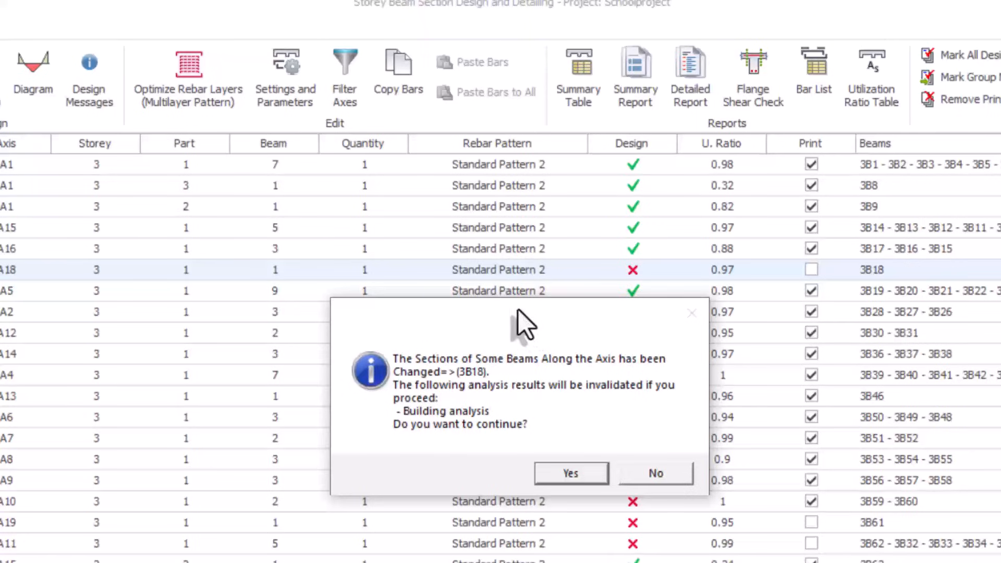
{"action": "left_click_drag", "start_coordinate": [518, 310], "coordinate": [284, 192]}
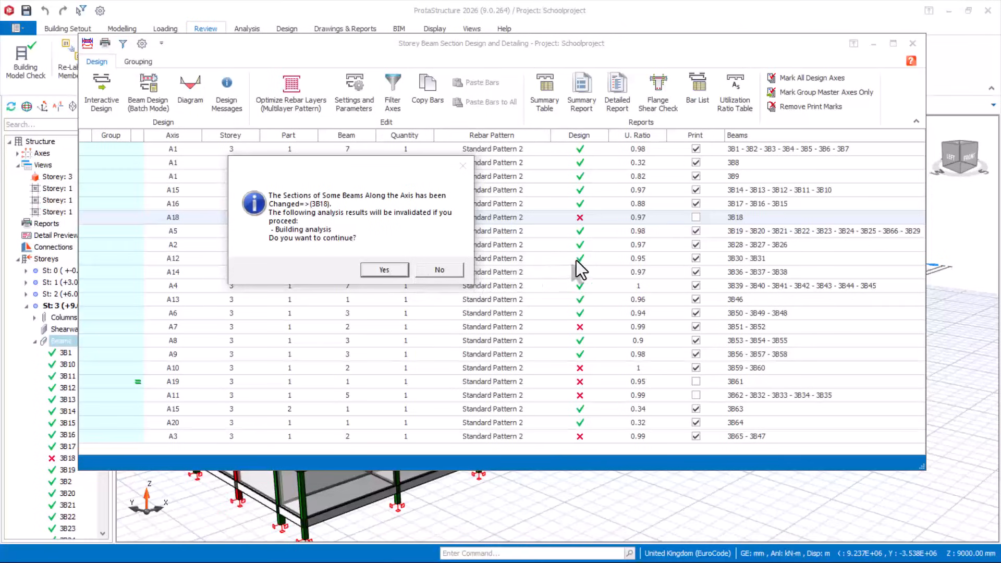
{"action": "left_click_drag", "start_coordinate": [393, 177], "coordinate": [653, 265]}
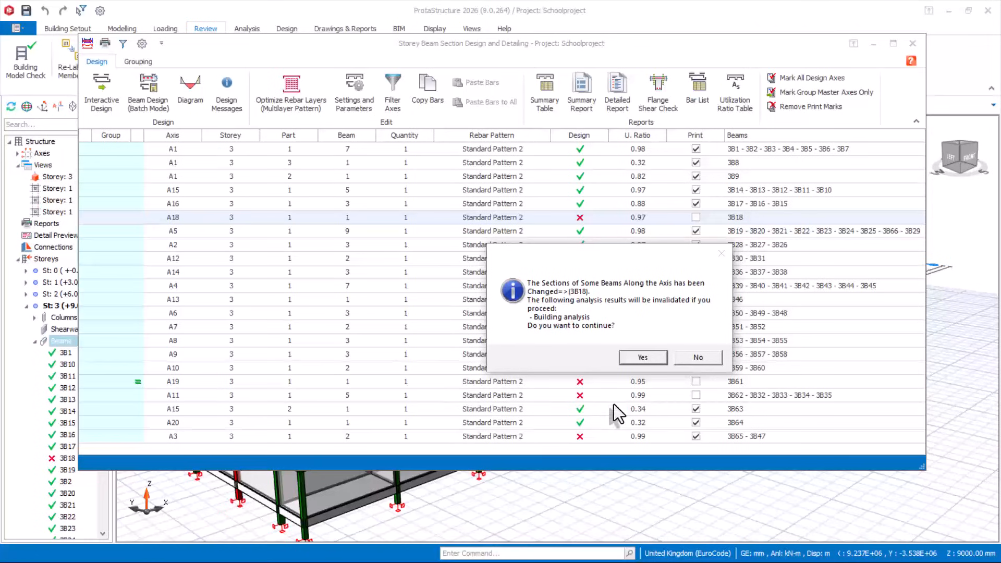
{"action": "left_click", "coordinate": [644, 361]}
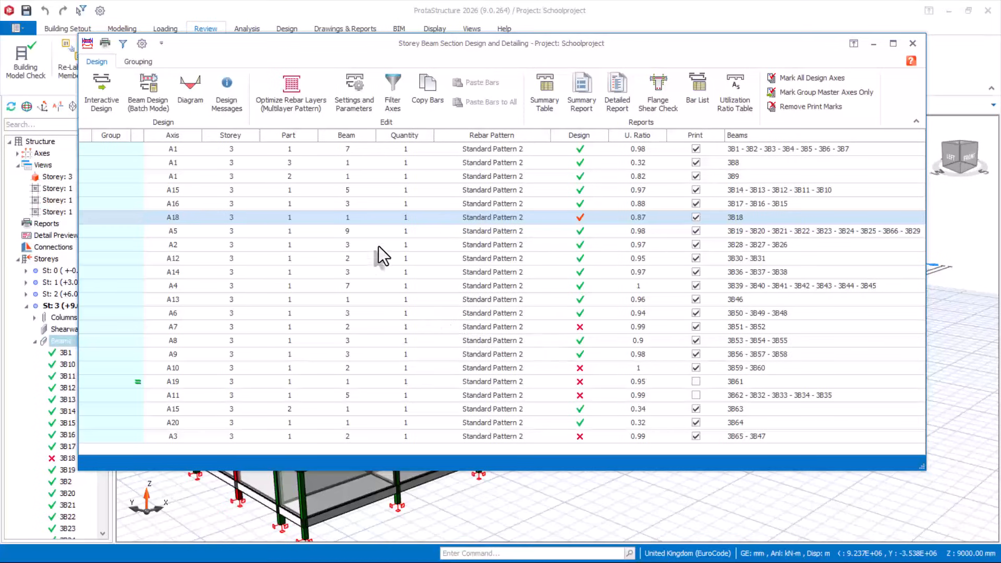
{"action": "mouse_move", "coordinate": [424, 58]}
{"action": "left_mouse_down"}
{"action": "mouse_move", "coordinate": [468, 86]}
{"action": "mouse_move", "coordinate": [427, 71]}
{"action": "left_mouse_up"}
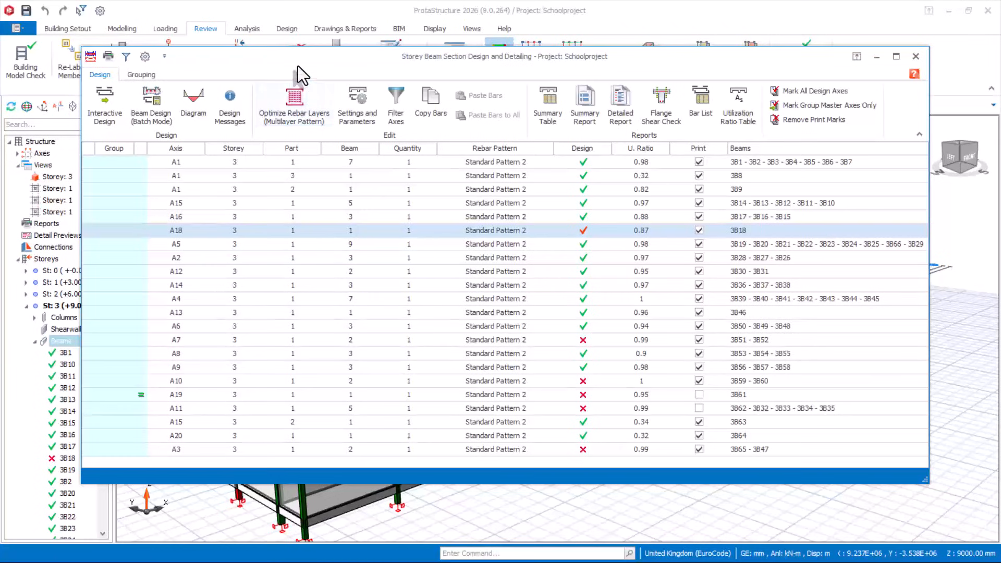
{"action": "mouse_move", "coordinate": [298, 66]}
{"action": "left_mouse_down"}
{"action": "mouse_move", "coordinate": [435, 85]}
{"action": "mouse_move", "coordinate": [308, 79]}
{"action": "left_mouse_up"}
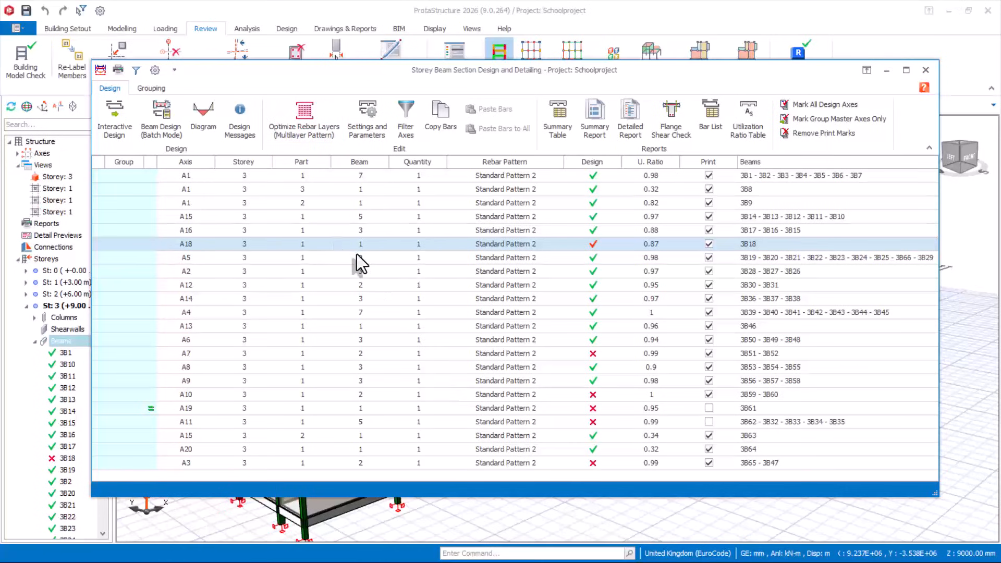
{"action": "left_click_drag", "start_coordinate": [320, 66], "coordinate": [311, 55]}
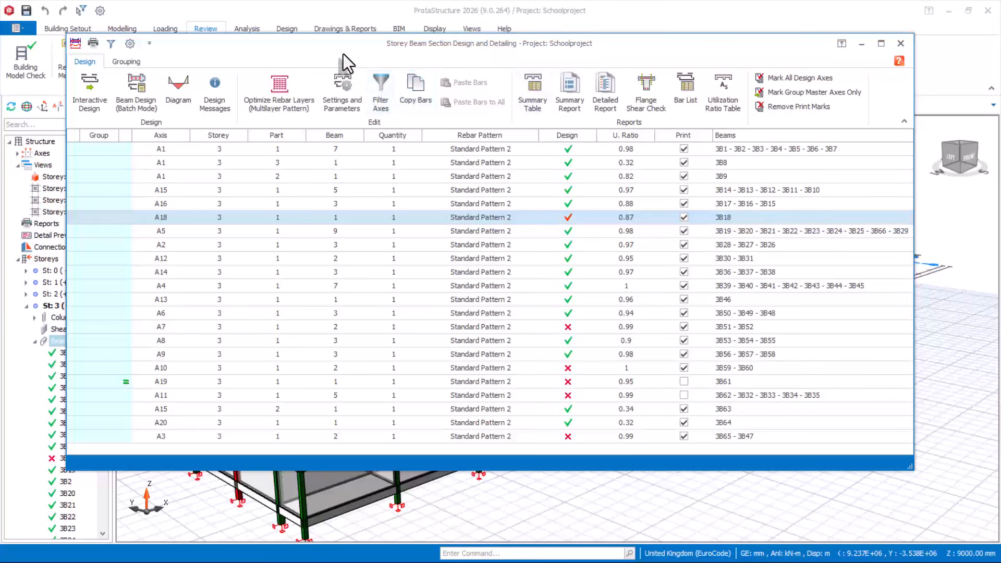
{"action": "left_click_drag", "start_coordinate": [343, 53], "coordinate": [291, 56]}
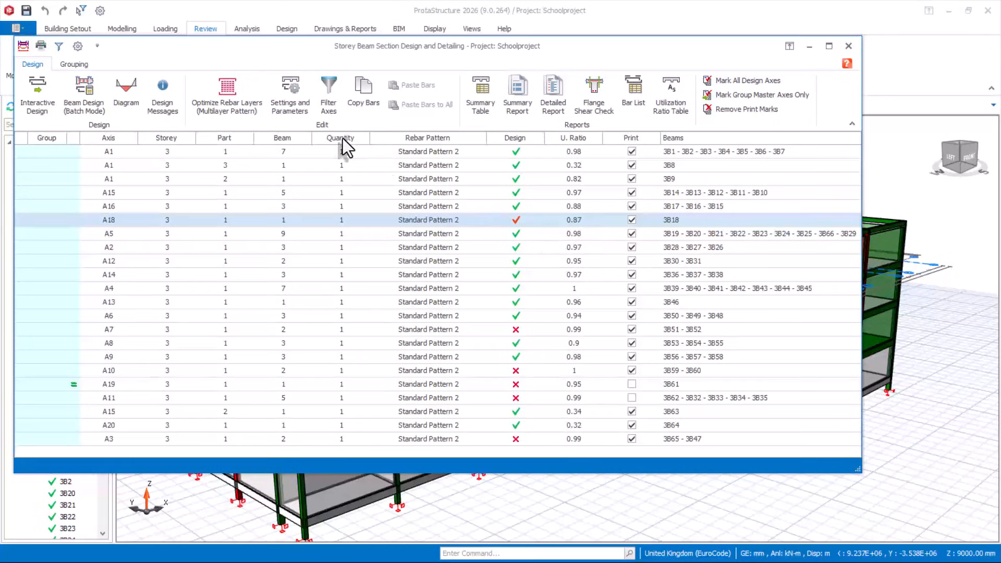
{"action": "mouse_move", "coordinate": [259, 56]}
{"action": "left_mouse_down"}
{"action": "mouse_move", "coordinate": [302, 120]}
{"action": "mouse_move", "coordinate": [340, 98]}
{"action": "mouse_move", "coordinate": [327, 55]}
{"action": "mouse_move", "coordinate": [268, 40]}
{"action": "left_mouse_up"}
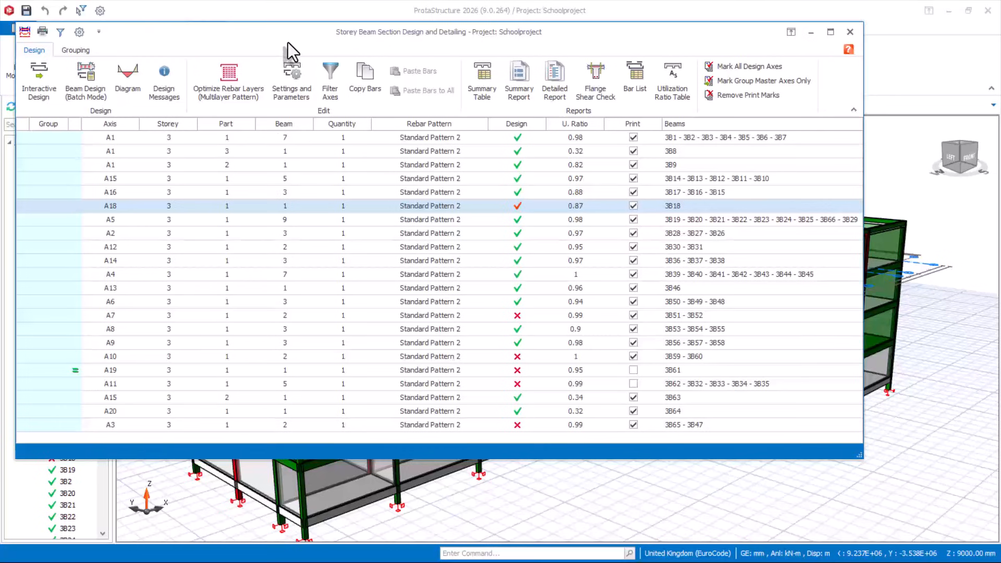
{"action": "mouse_move", "coordinate": [288, 43]}
{"action": "left_mouse_down"}
{"action": "mouse_move", "coordinate": [322, 56]}
{"action": "mouse_move", "coordinate": [285, 40]}
{"action": "left_mouse_up"}
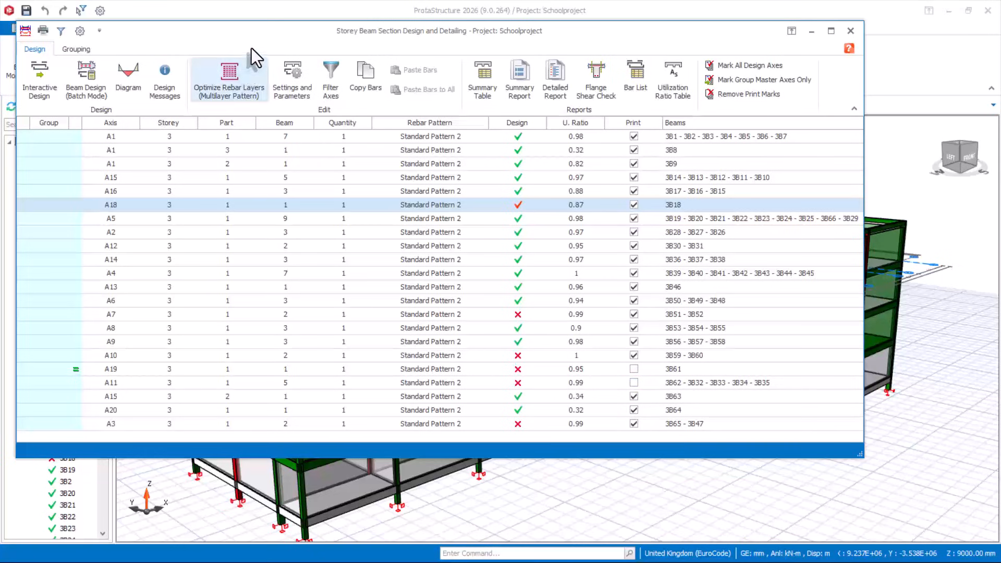
{"action": "mouse_move", "coordinate": [253, 38]}
{"action": "left_mouse_down"}
{"action": "mouse_move", "coordinate": [308, 67]}
{"action": "mouse_move", "coordinate": [240, 34]}
{"action": "left_mouse_up"}
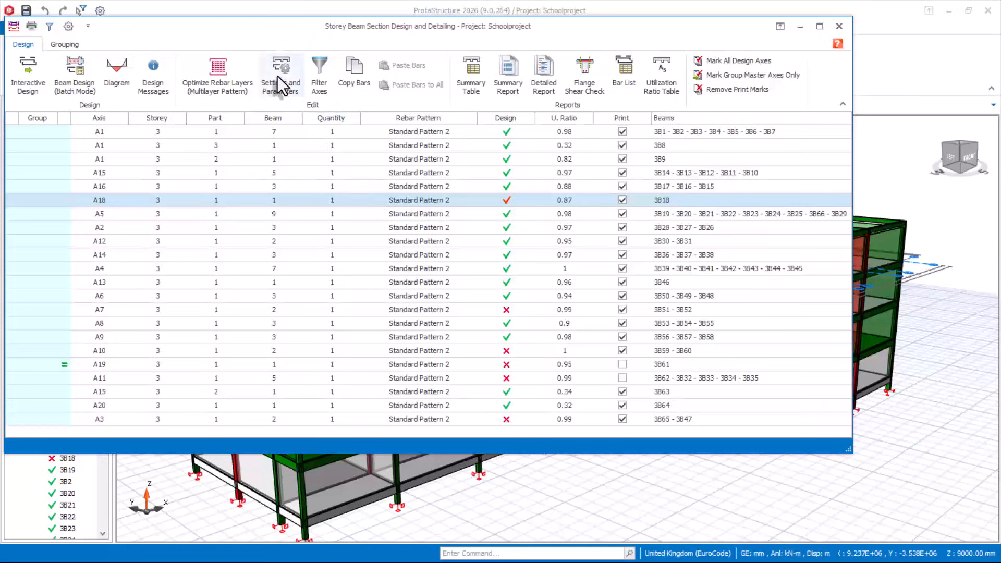
{"action": "left_click_drag", "start_coordinate": [248, 35], "coordinate": [274, 40]}
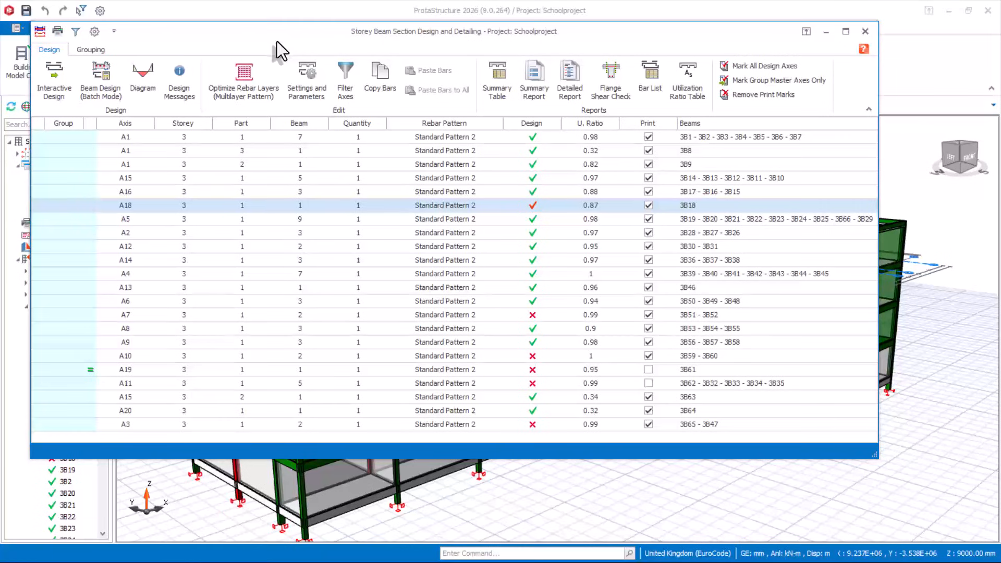